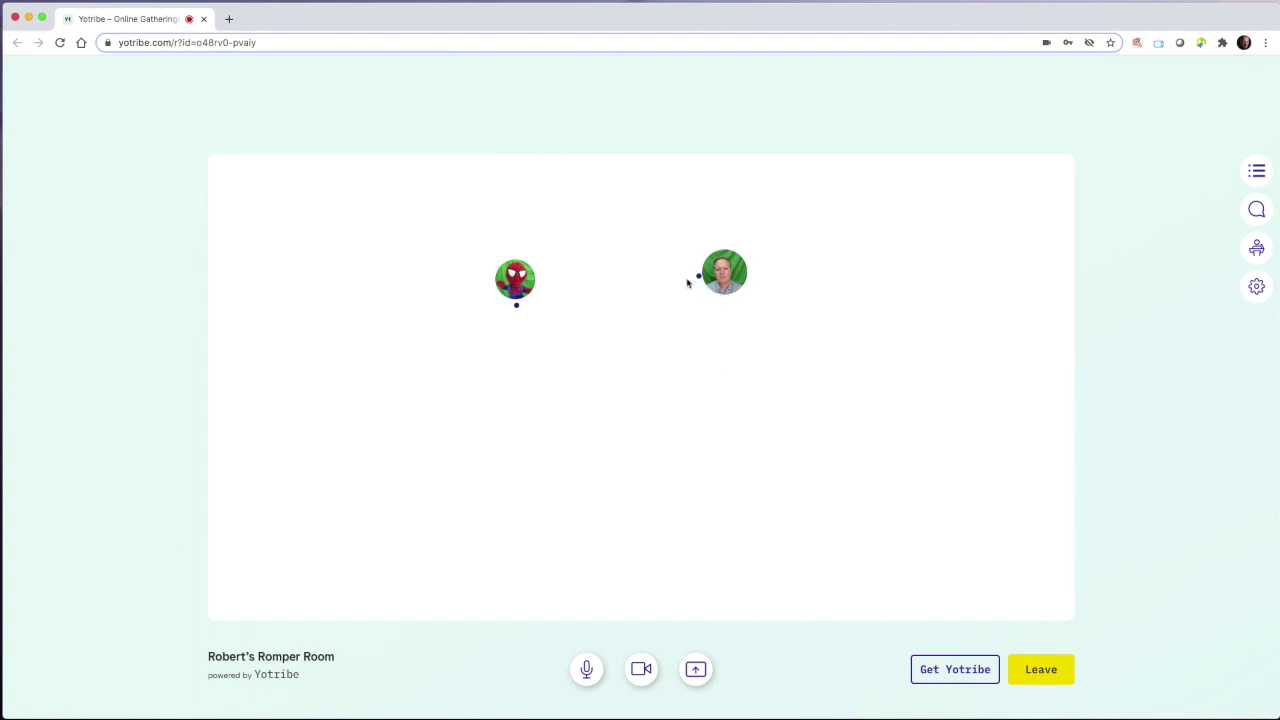
Move your avatar beside Spidey's to form a conversation circle, leave the circle, and rejoin it
{"action": "left_click_drag", "start_coordinate": [674, 289], "coordinate": [535, 290]}
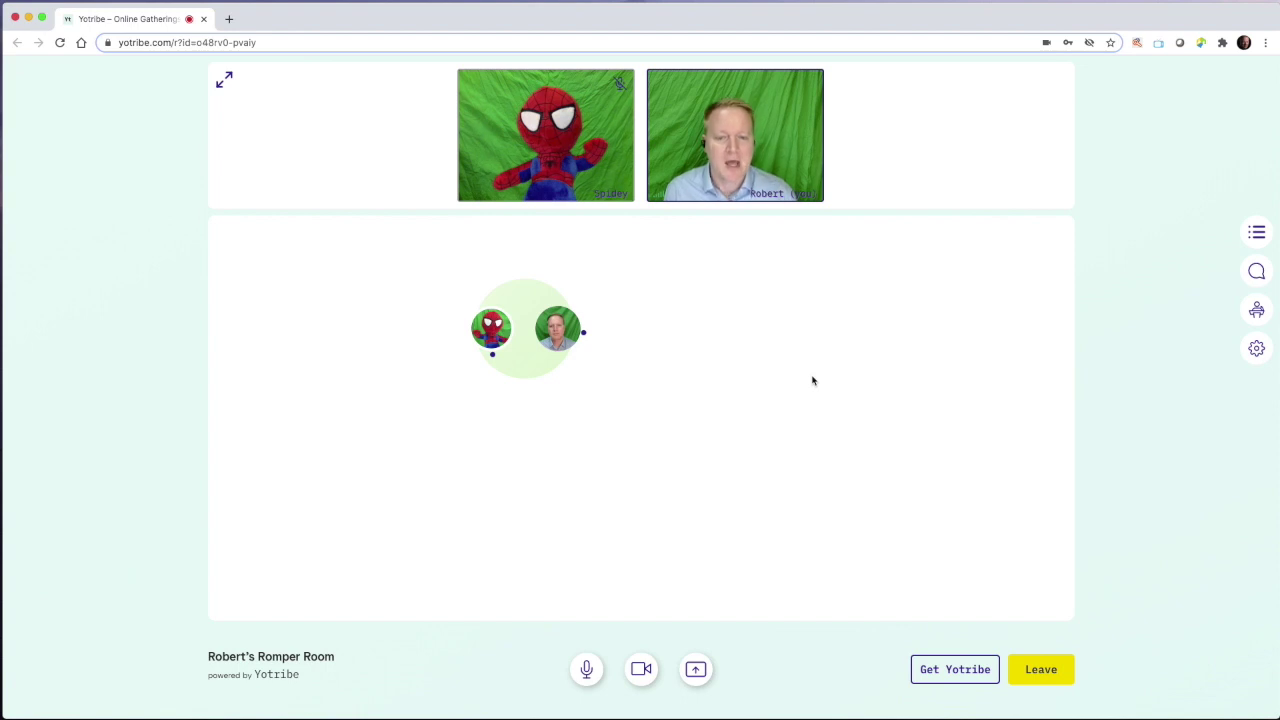
{"action": "left_click", "coordinate": [737, 346]}
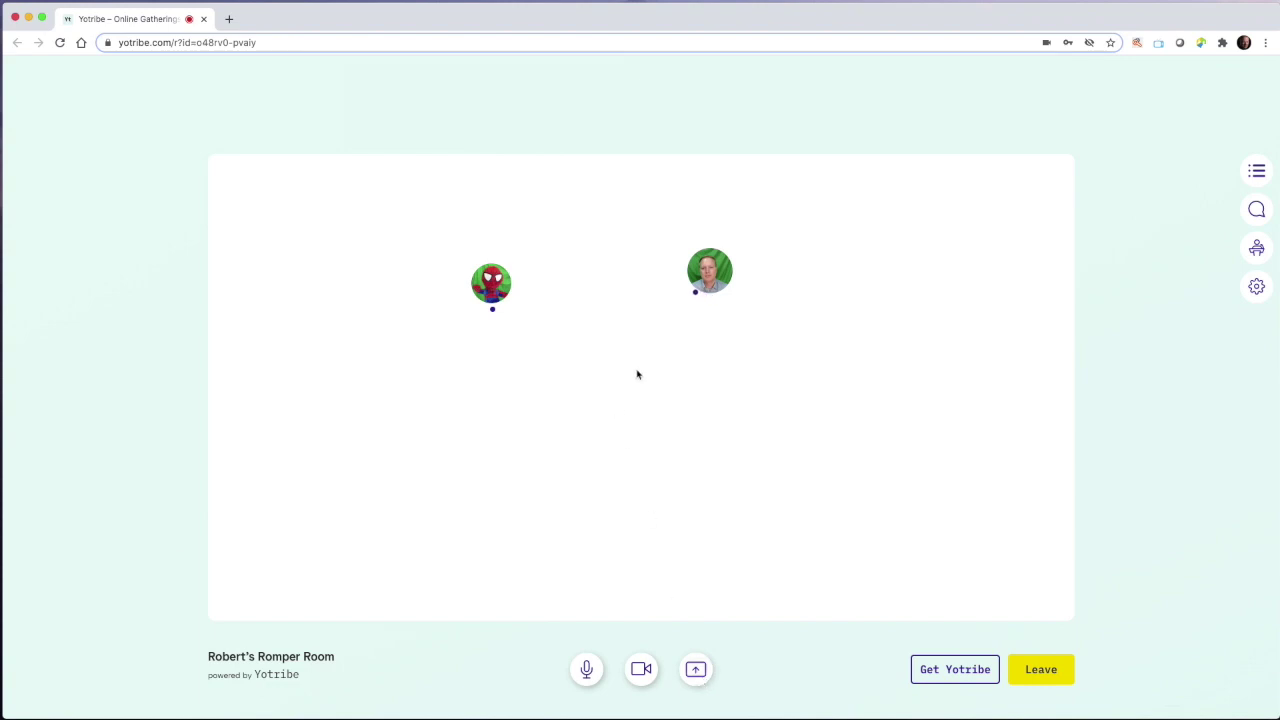
{"action": "left_click_drag", "start_coordinate": [604, 300], "coordinate": [504, 292]}
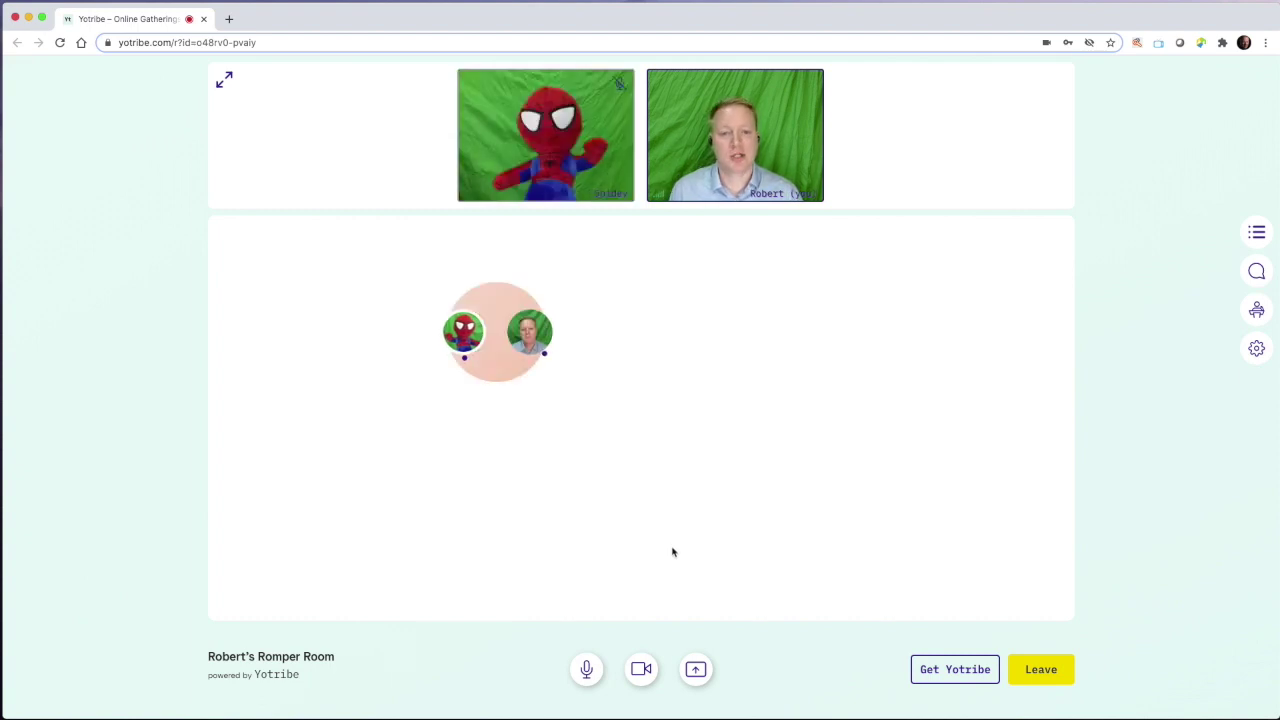
Review the entire screen, application window and Chrome tab sources for screen sharing, and close the dialog without sharing
{"action": "left_click", "coordinate": [696, 671]}
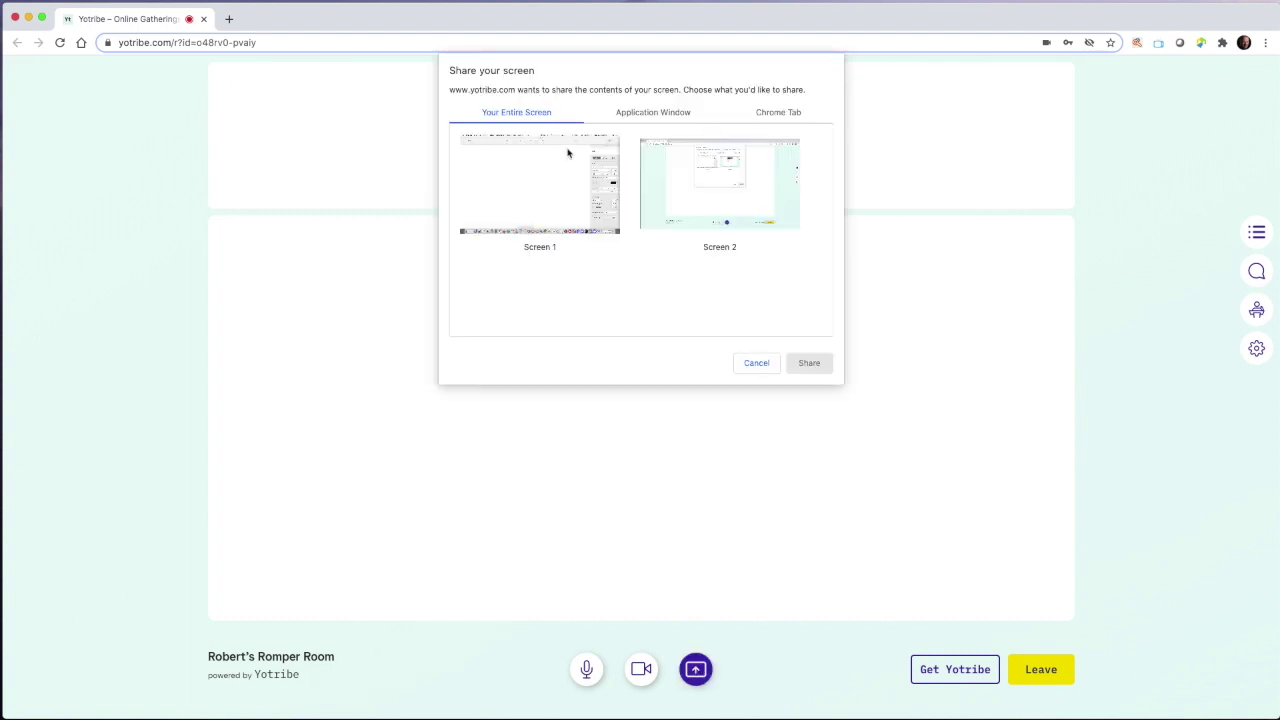
{"action": "left_click", "coordinate": [636, 116]}
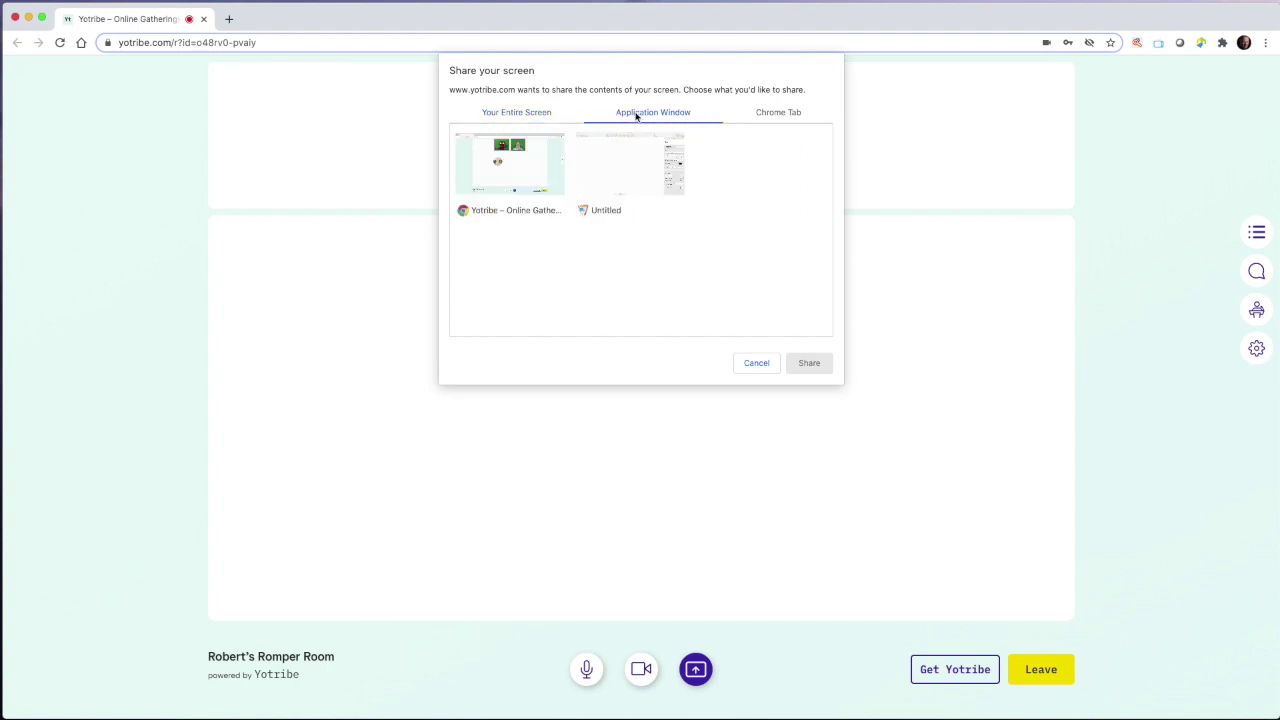
{"action": "left_click", "coordinate": [760, 124]}
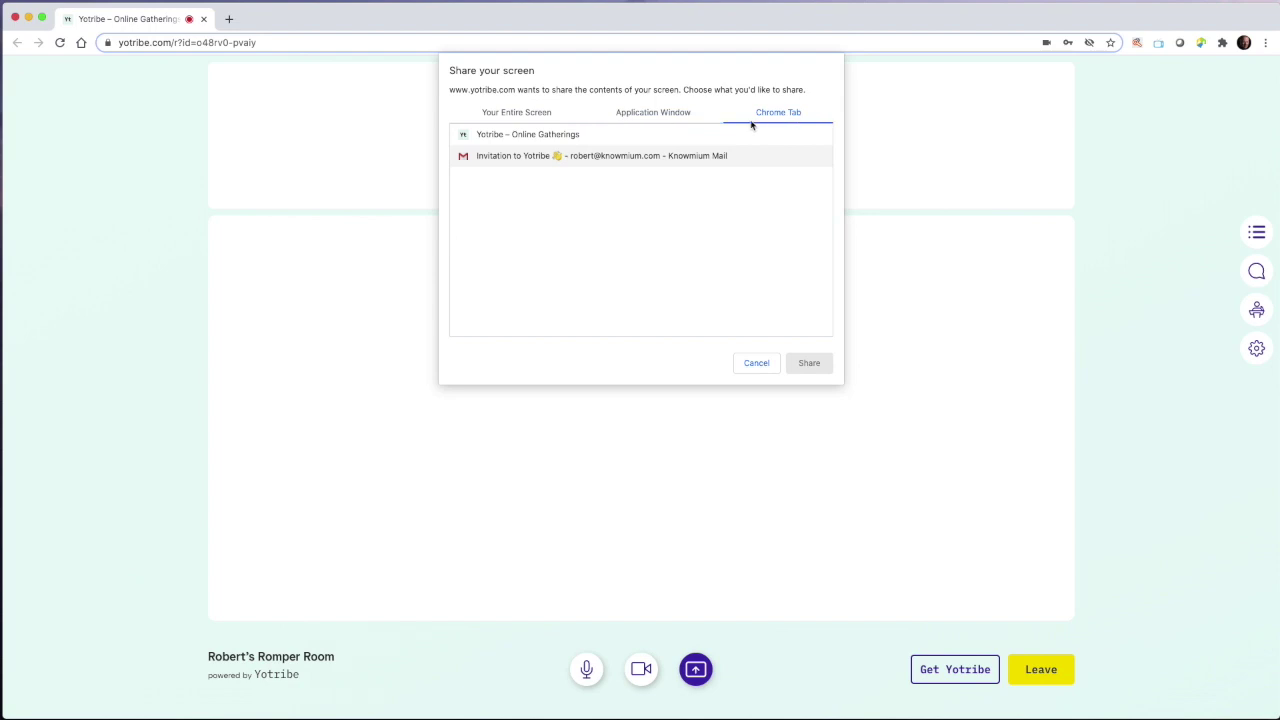
{"action": "left_click", "coordinate": [517, 116]}
{"action": "key", "text": "Escape"}
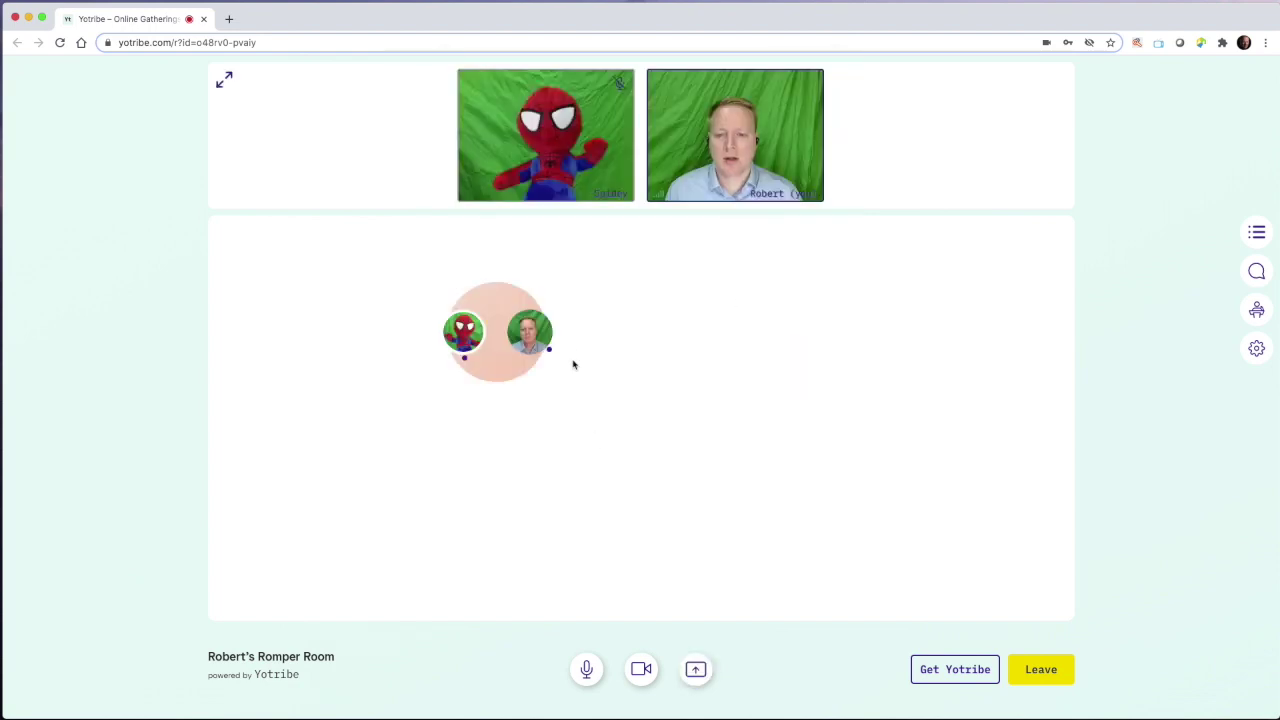
Move your avatar away from Spidey's circle and send Spidey the private message "Hello!"
{"action": "left_click_drag", "start_coordinate": [572, 345], "coordinate": [868, 319]}
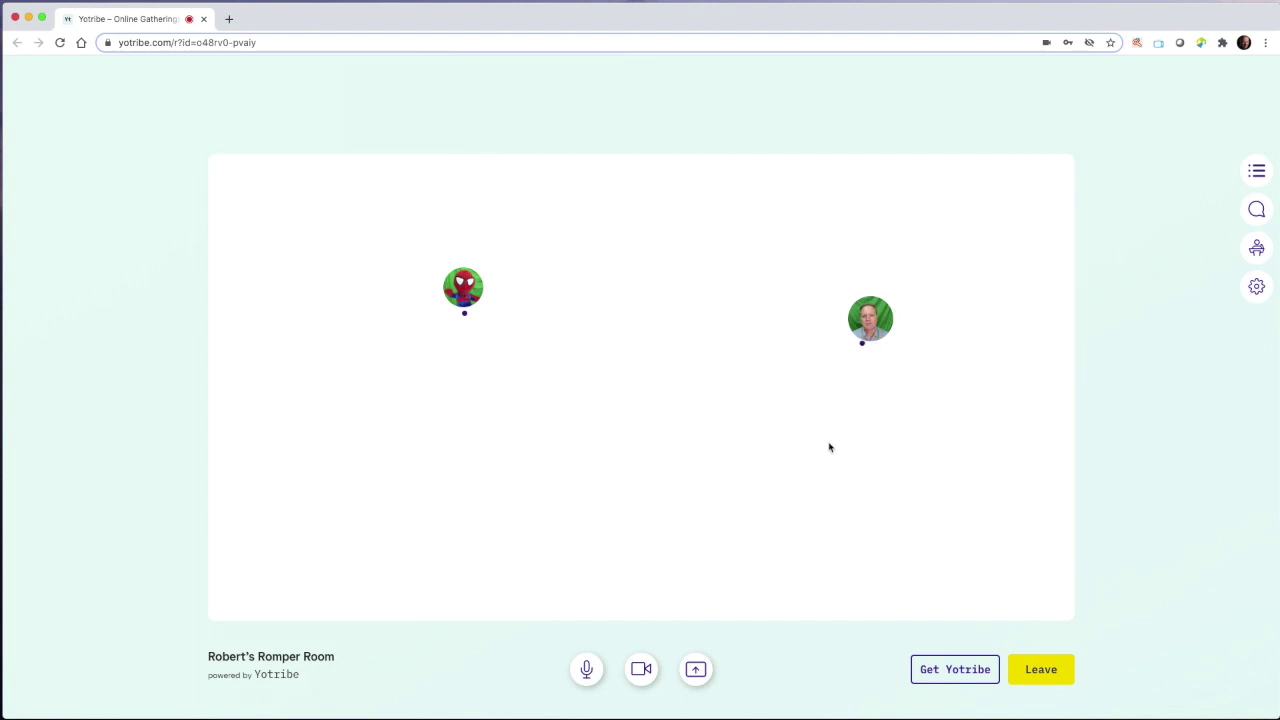
{"action": "mouse_move", "coordinate": [480, 292]}
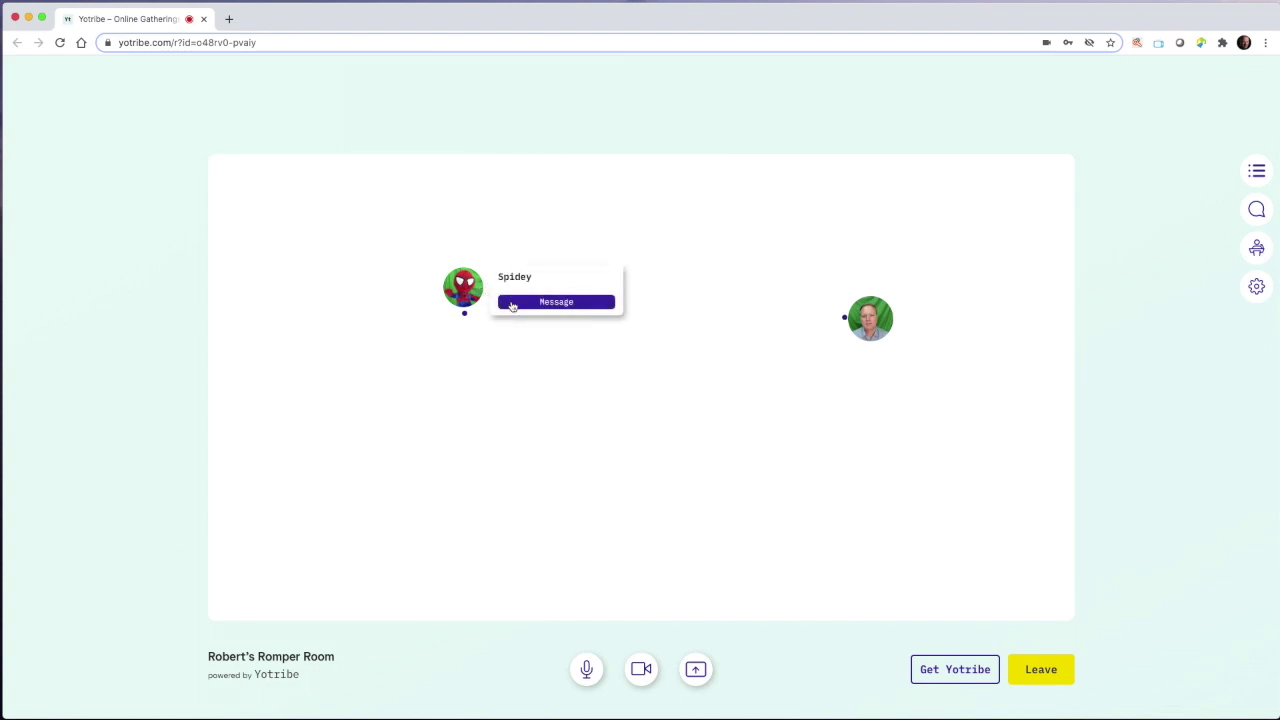
{"action": "left_click", "coordinate": [519, 304]}
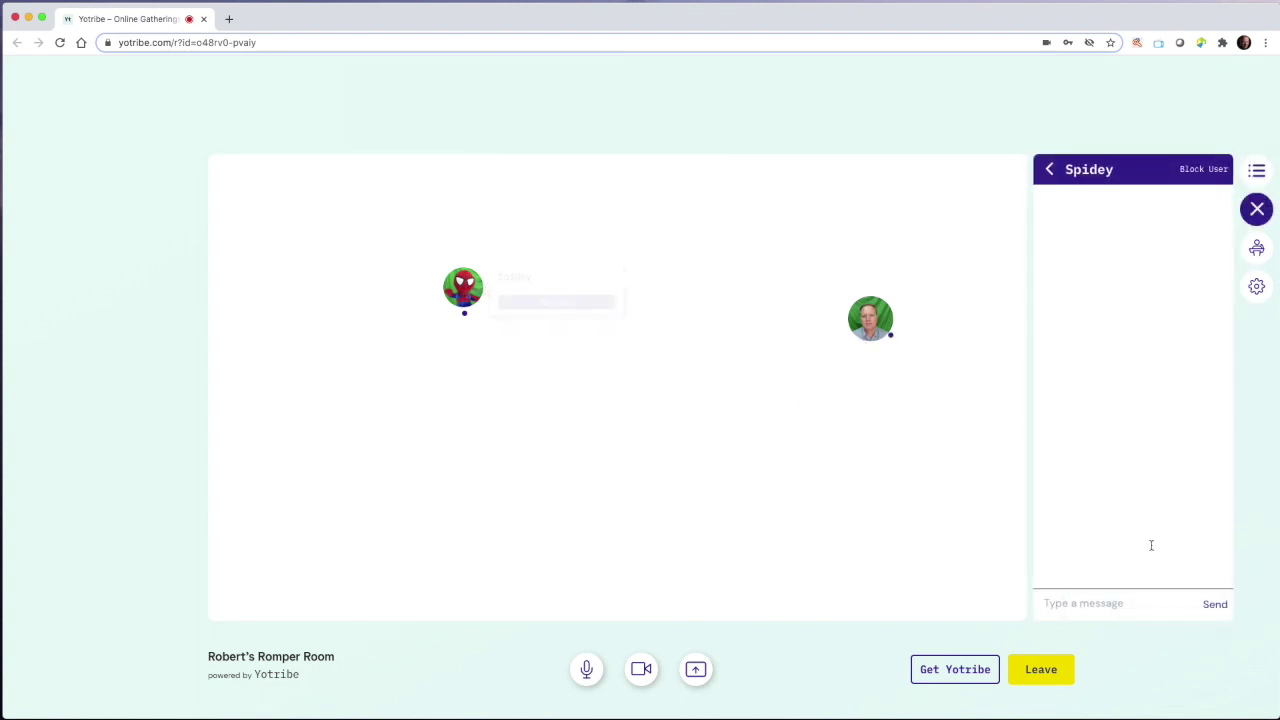
{"action": "left_click", "coordinate": [1128, 604]}
{"action": "type", "text": "Hello!"}
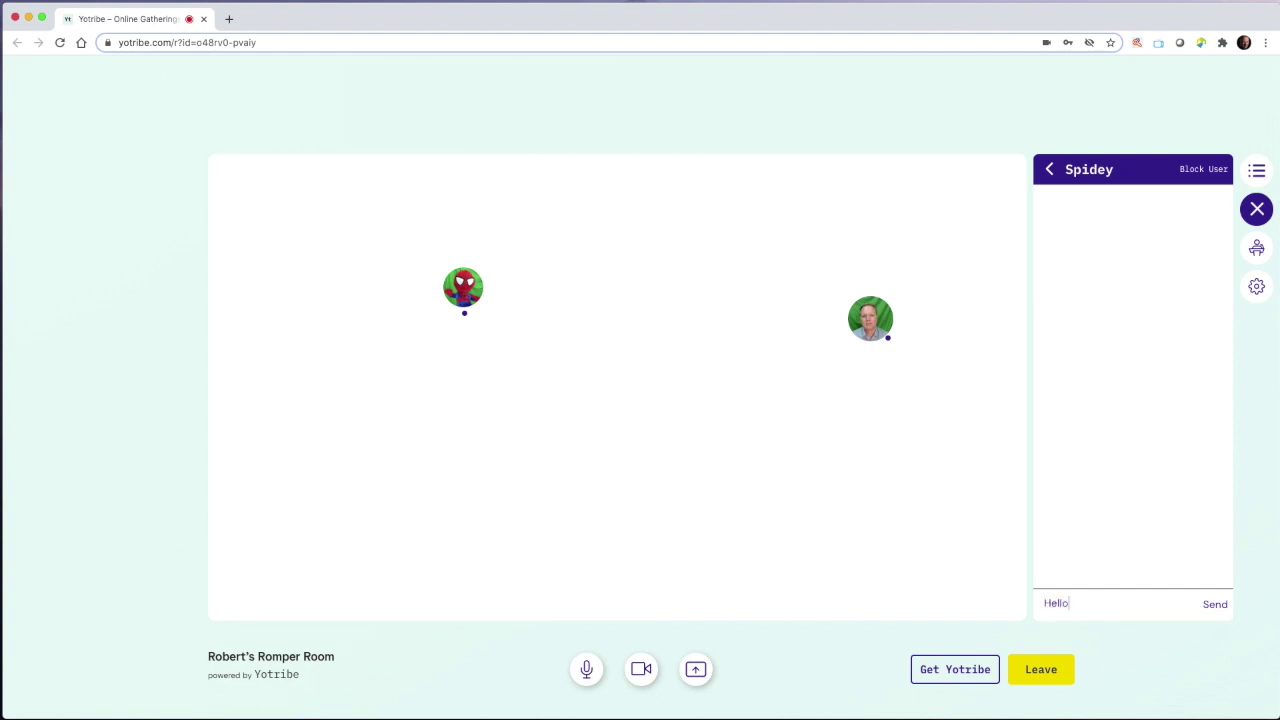
{"action": "key", "text": "Return"}
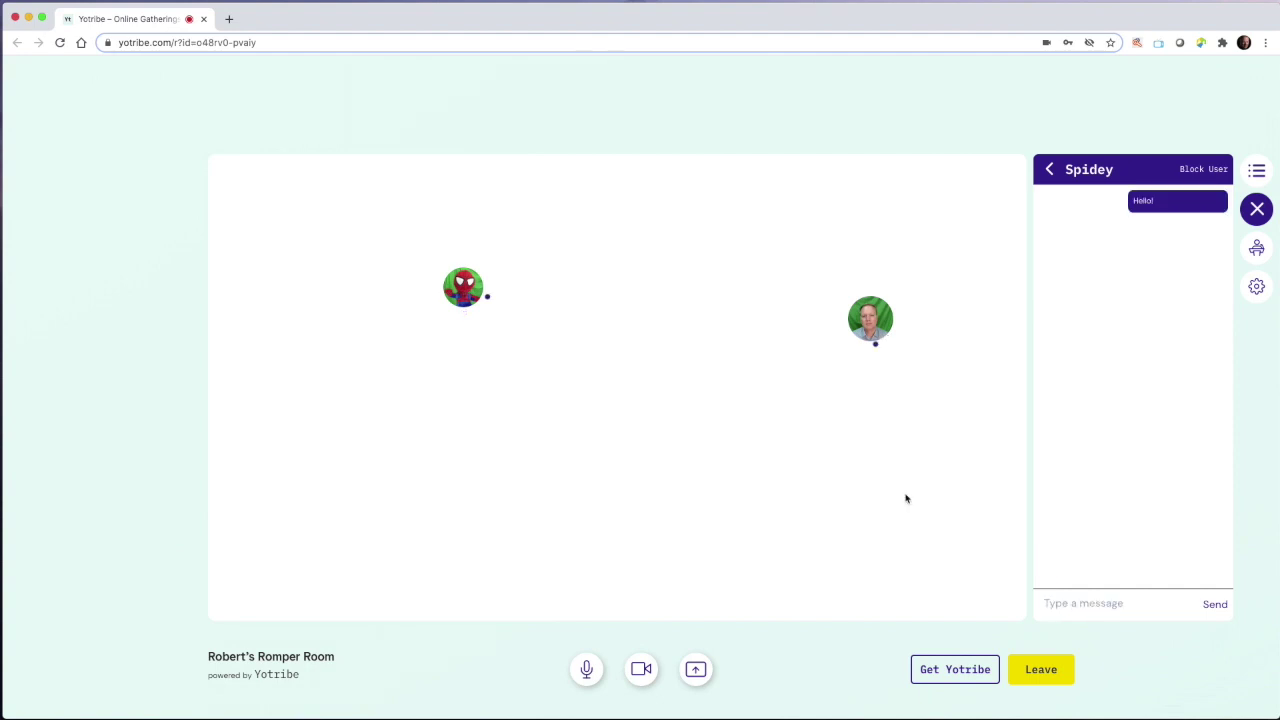
{"action": "left_click", "coordinate": [1257, 209]}
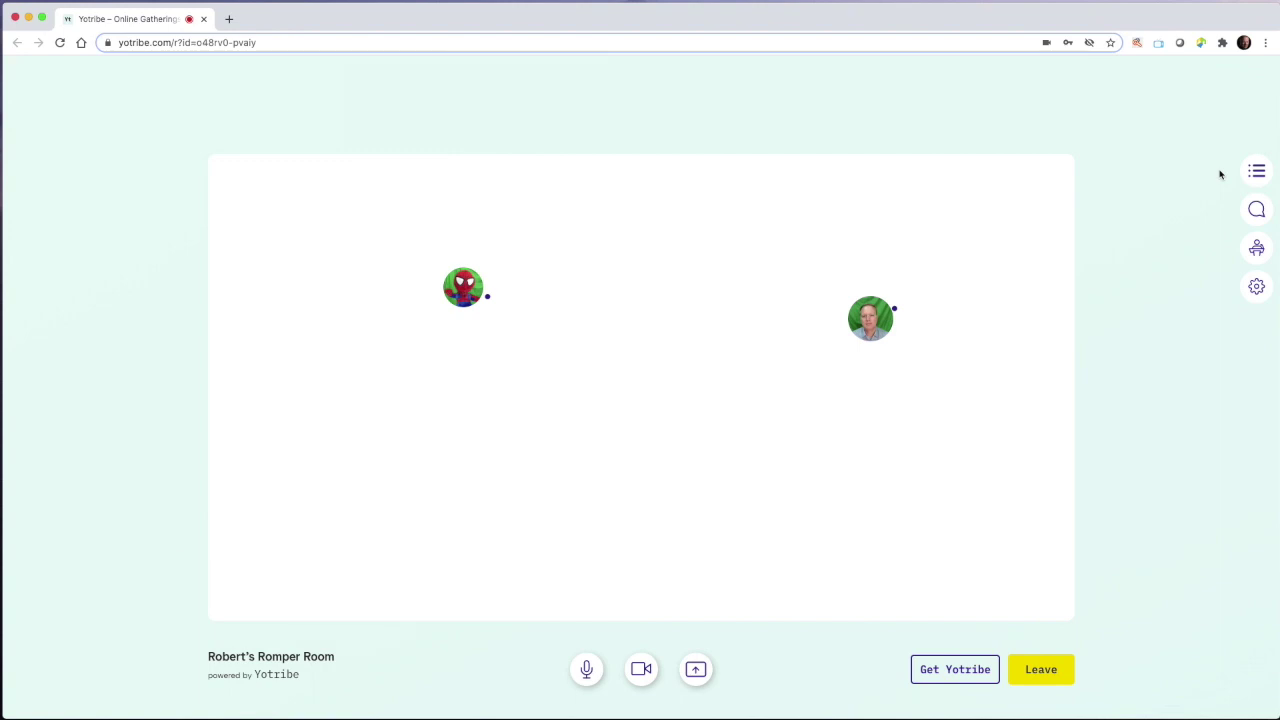
Send "Hi everyone" in the Everyone chat, look at the Circle chat, and close the chat
{"action": "left_click", "coordinate": [1250, 213]}
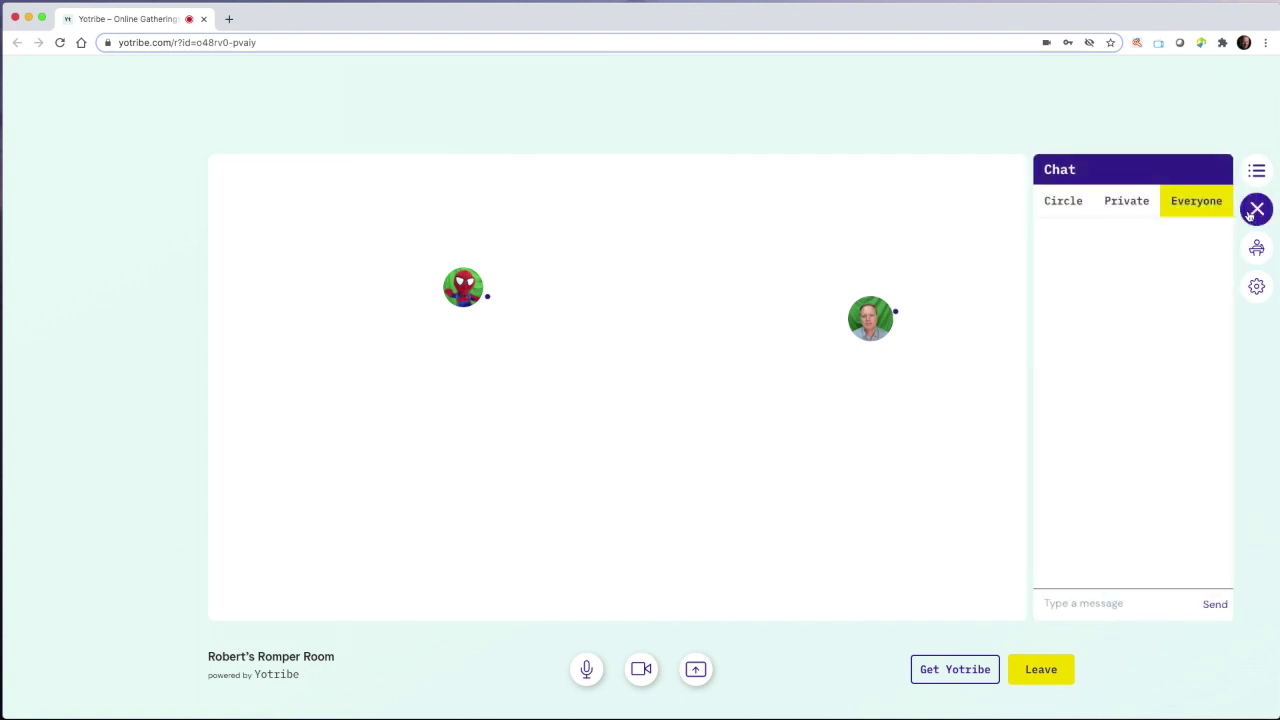
{"action": "left_click", "coordinate": [1056, 601]}
{"action": "type", "text": "Hi everyone"}
{"action": "left_click", "coordinate": [1205, 610]}
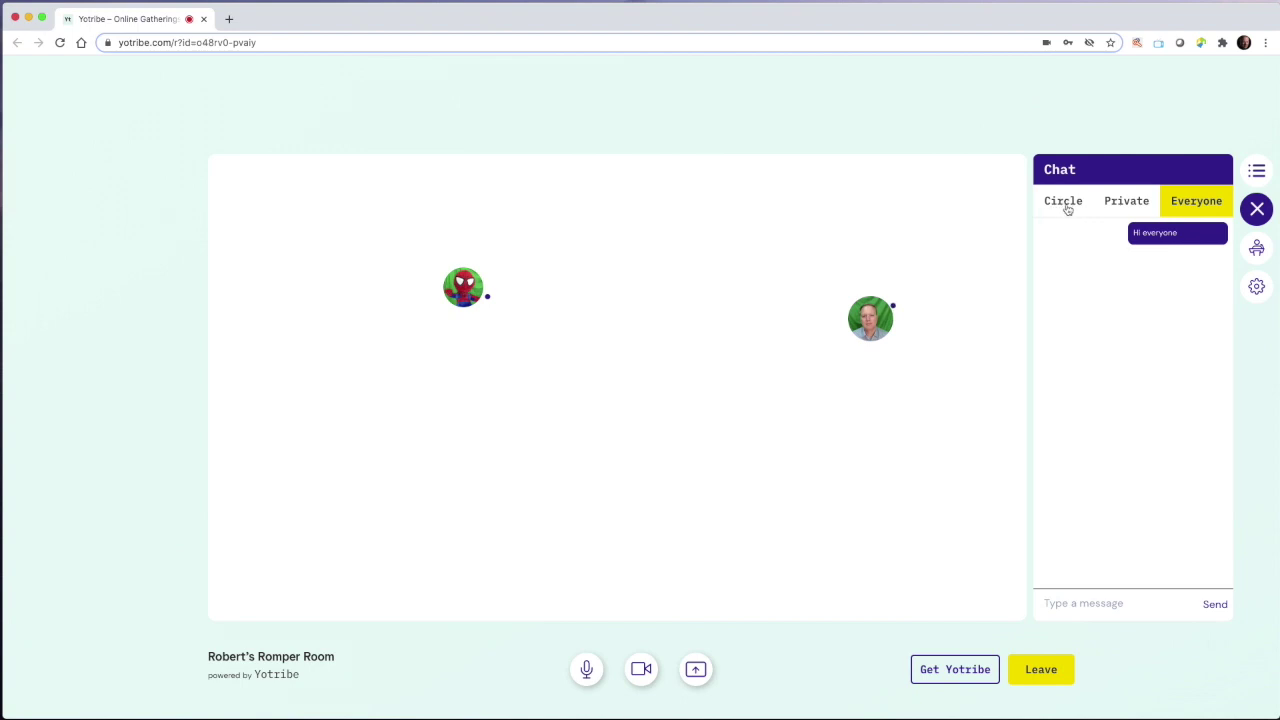
{"action": "left_click", "coordinate": [1068, 209]}
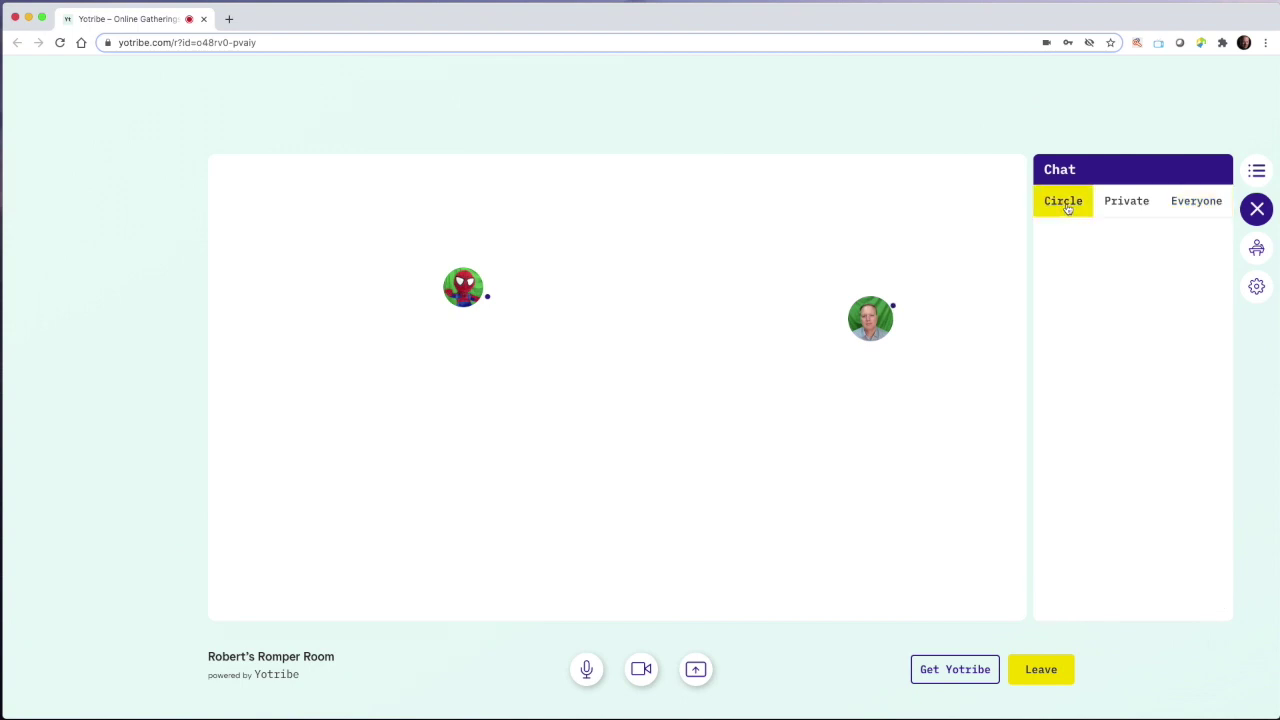
{"action": "left_click", "coordinate": [1257, 208]}
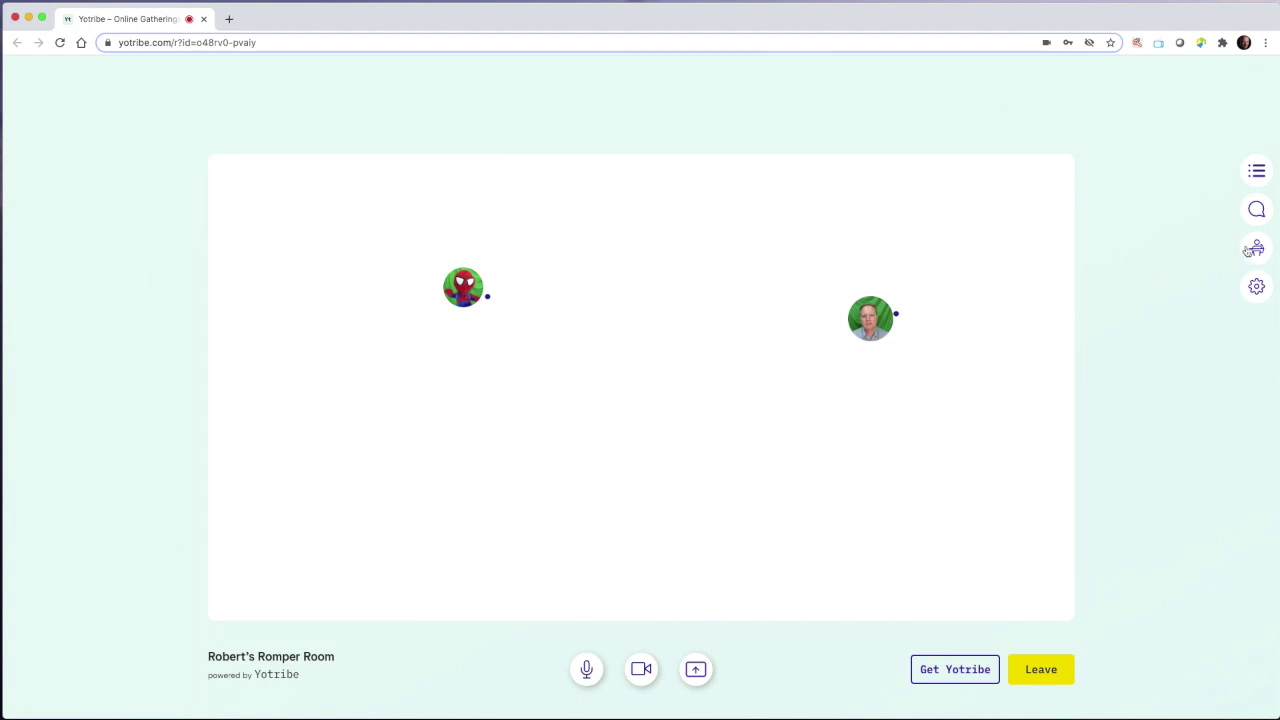
Start a broadcast to all guests and shrink the full-size broadcast video so the room map shows
{"action": "left_click", "coordinate": [1257, 248]}
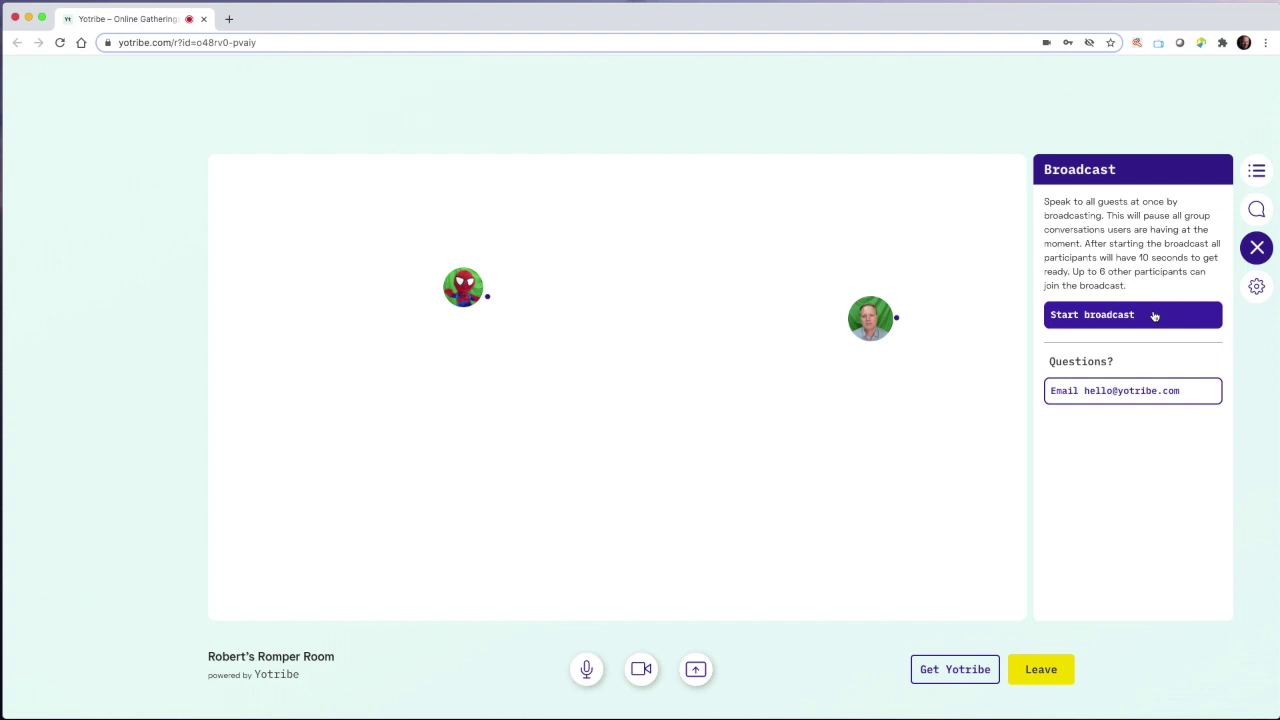
{"action": "left_click", "coordinate": [1154, 316]}
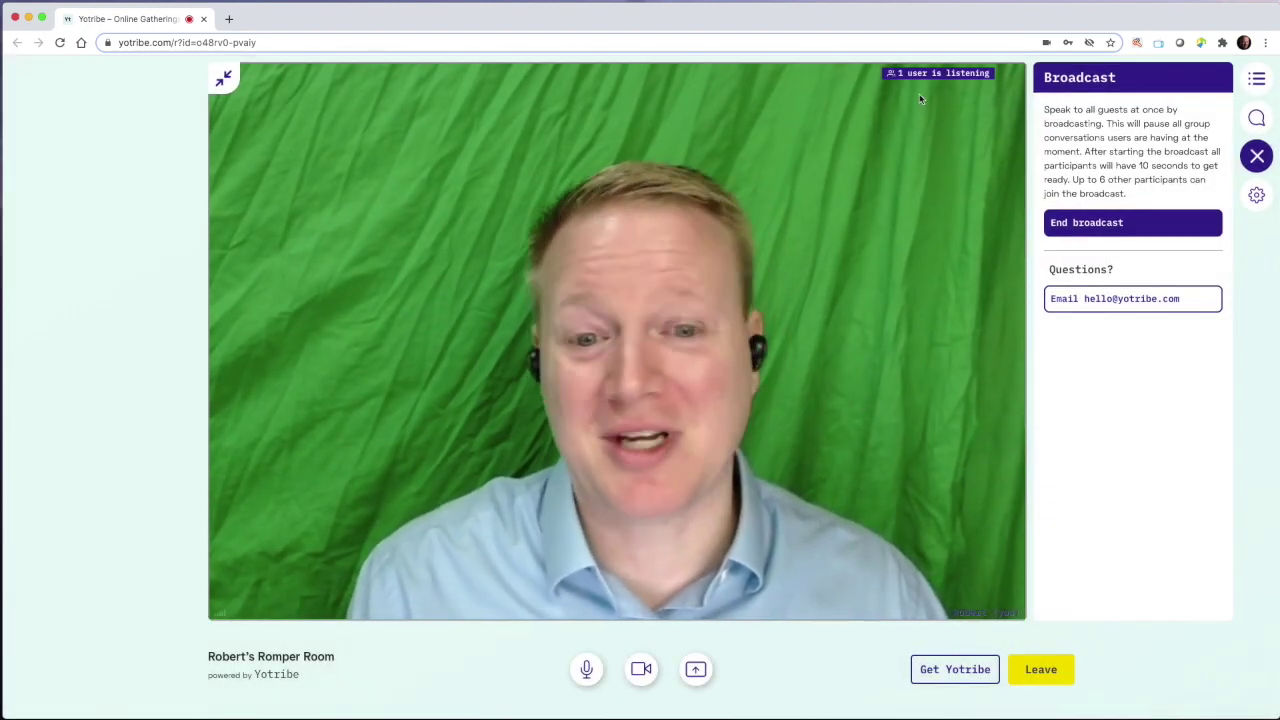
{"action": "left_click", "coordinate": [223, 79]}
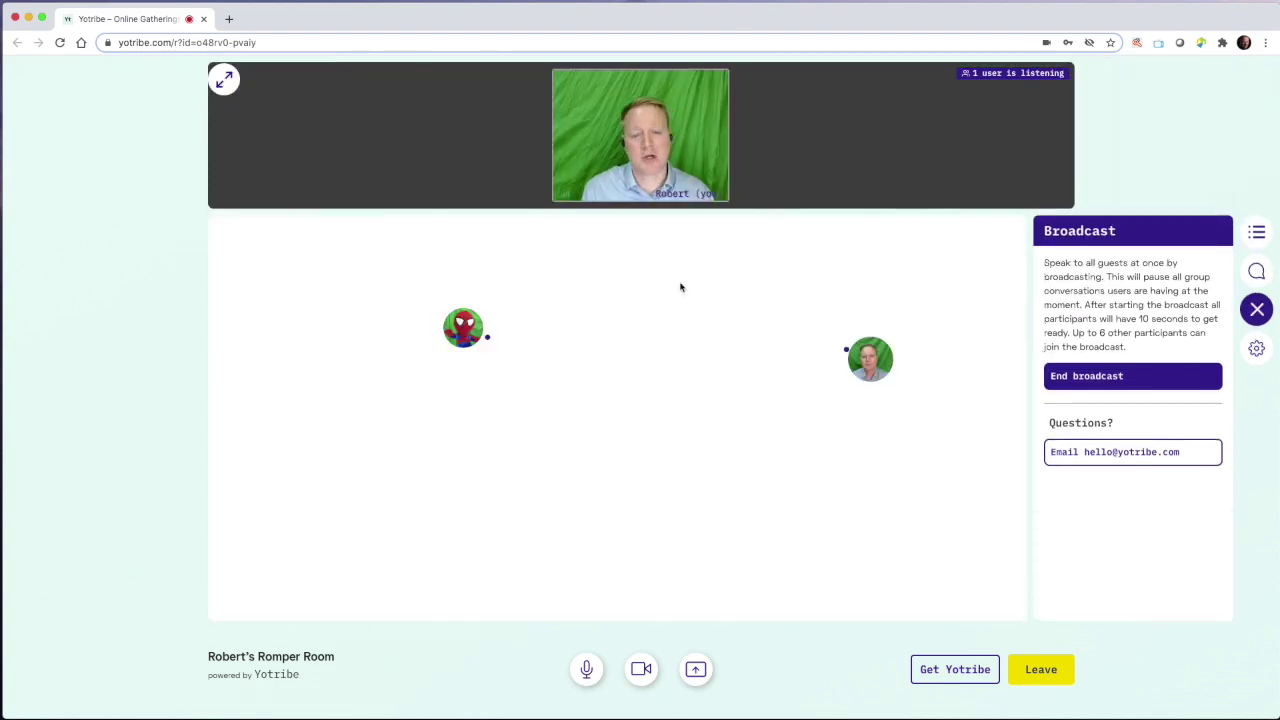
Move your avatar closer to Spidey's during the broadcast, and end the broadcast
{"action": "left_click", "coordinate": [757, 361]}
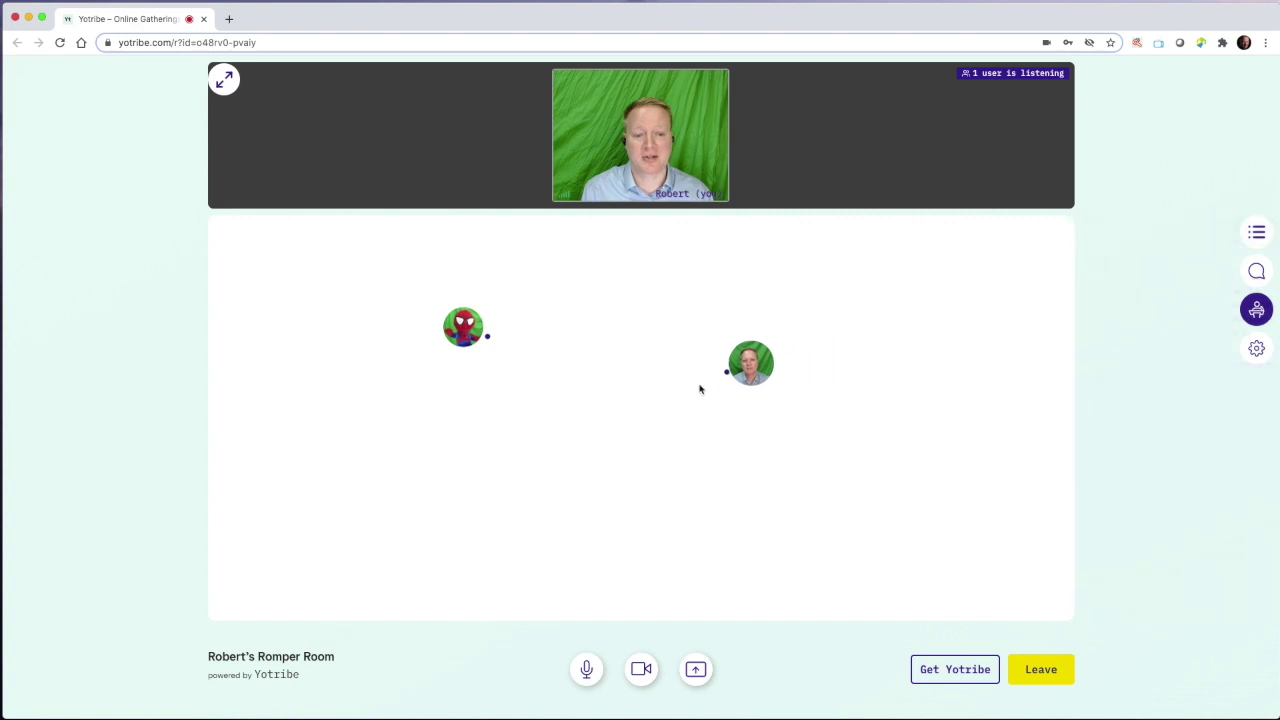
{"action": "left_click", "coordinate": [700, 384]}
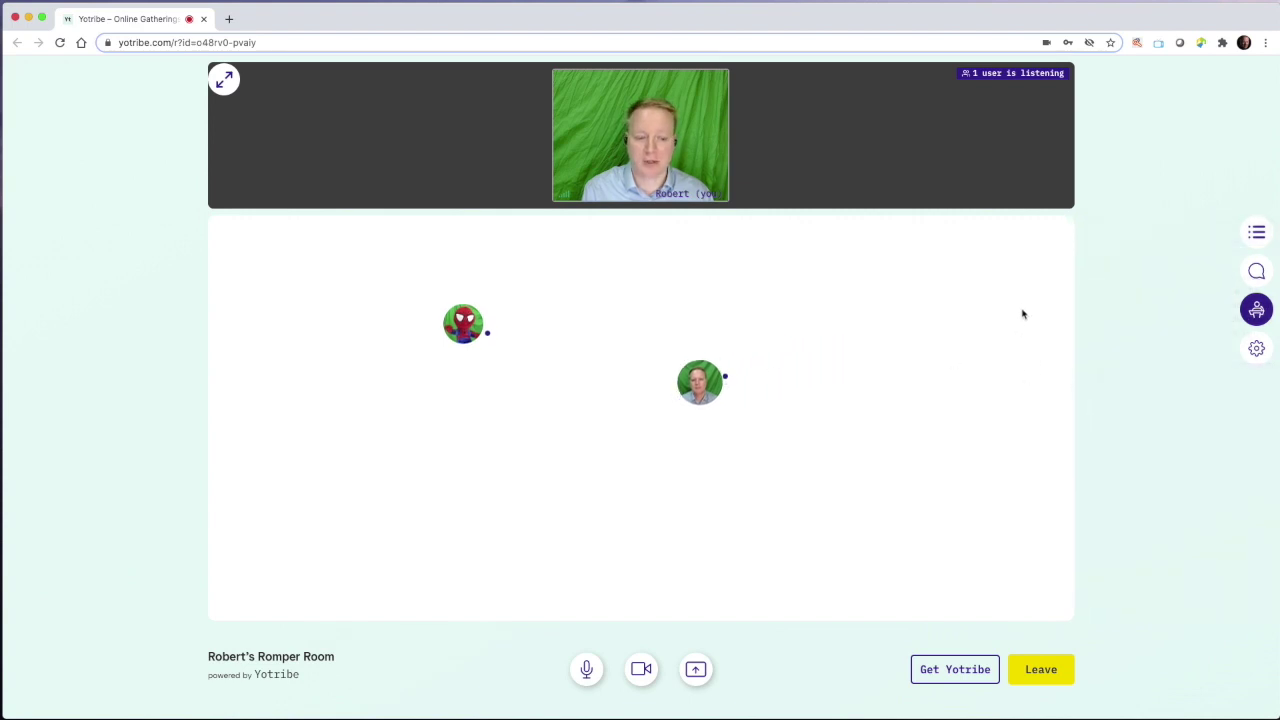
{"action": "left_click", "coordinate": [1257, 311]}
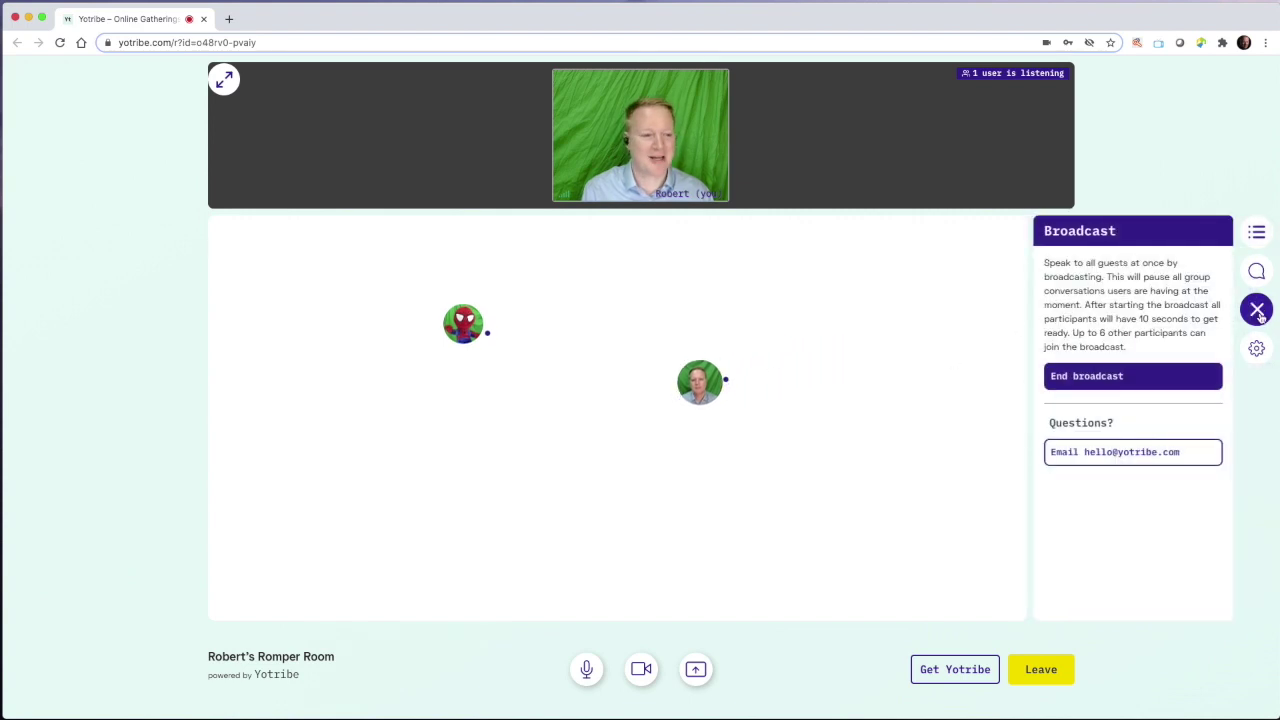
{"action": "left_click", "coordinate": [1177, 378]}
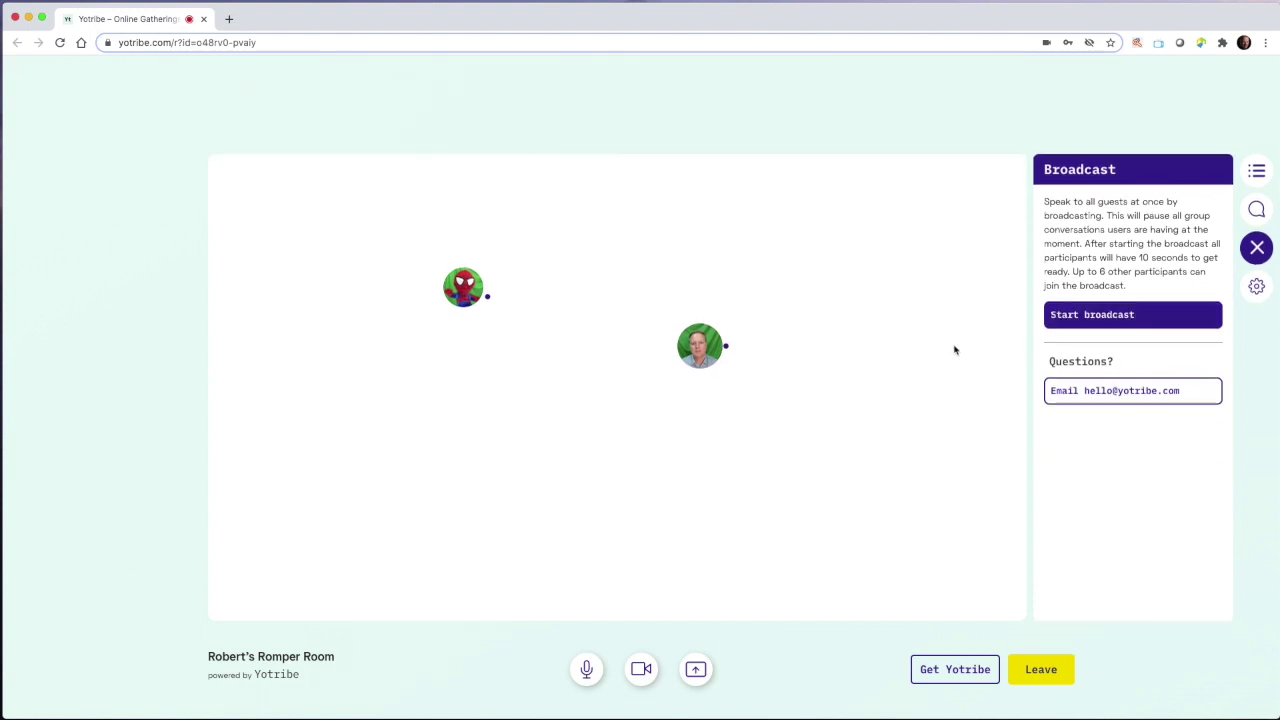
{"action": "left_click", "coordinate": [1258, 256]}
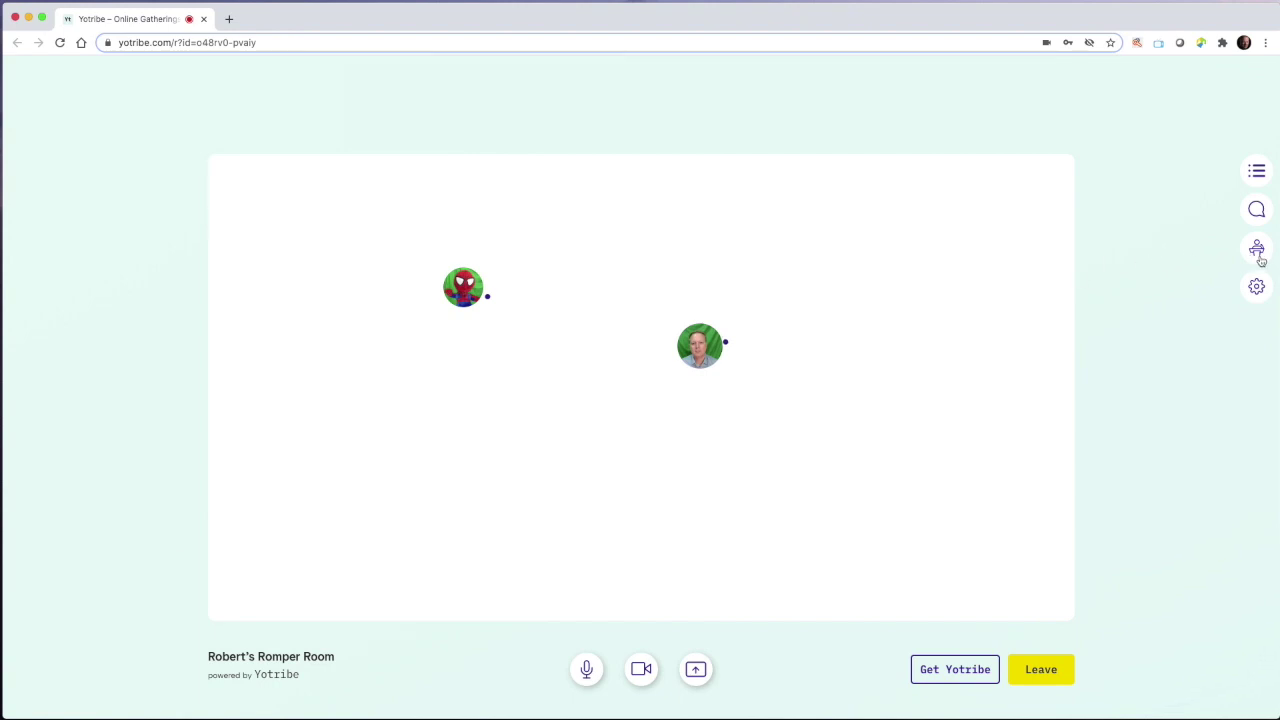
{"action": "left_click", "coordinate": [1256, 209]}
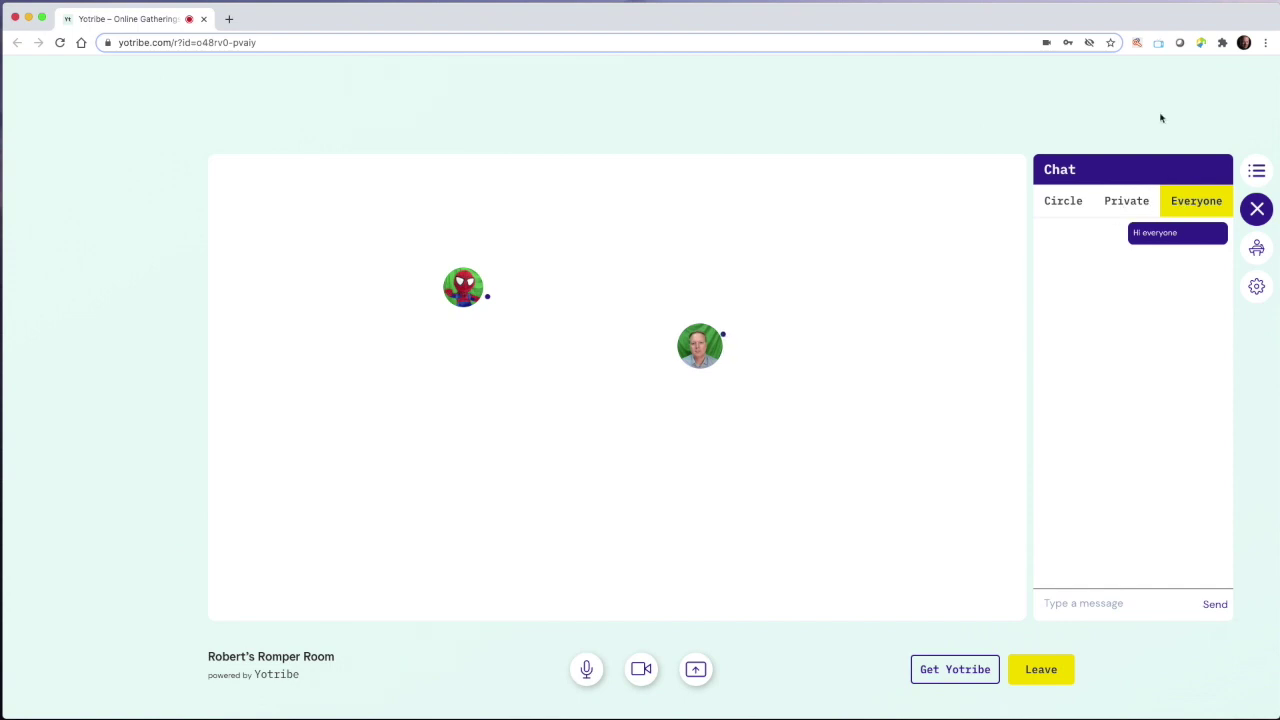
{"action": "left_click", "coordinate": [1254, 207]}
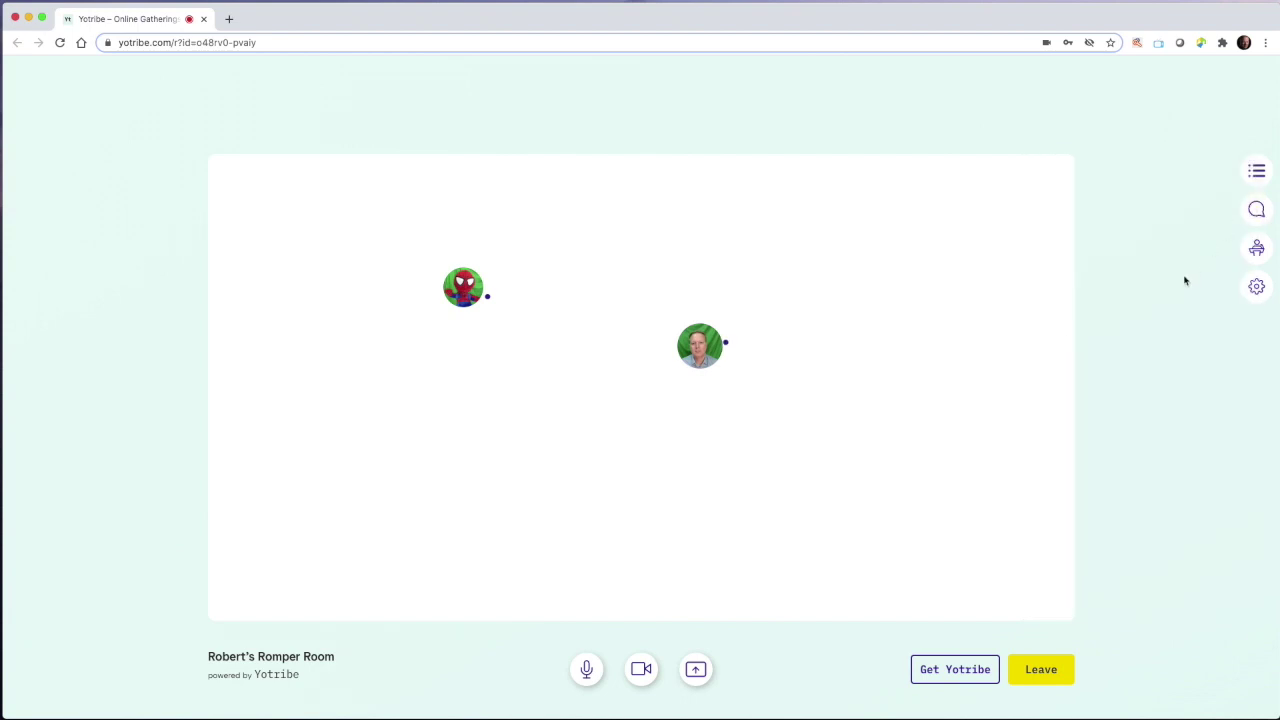
Set the Event Mood template as the room background and move your avatar within the room
{"action": "left_click", "coordinate": [1256, 288]}
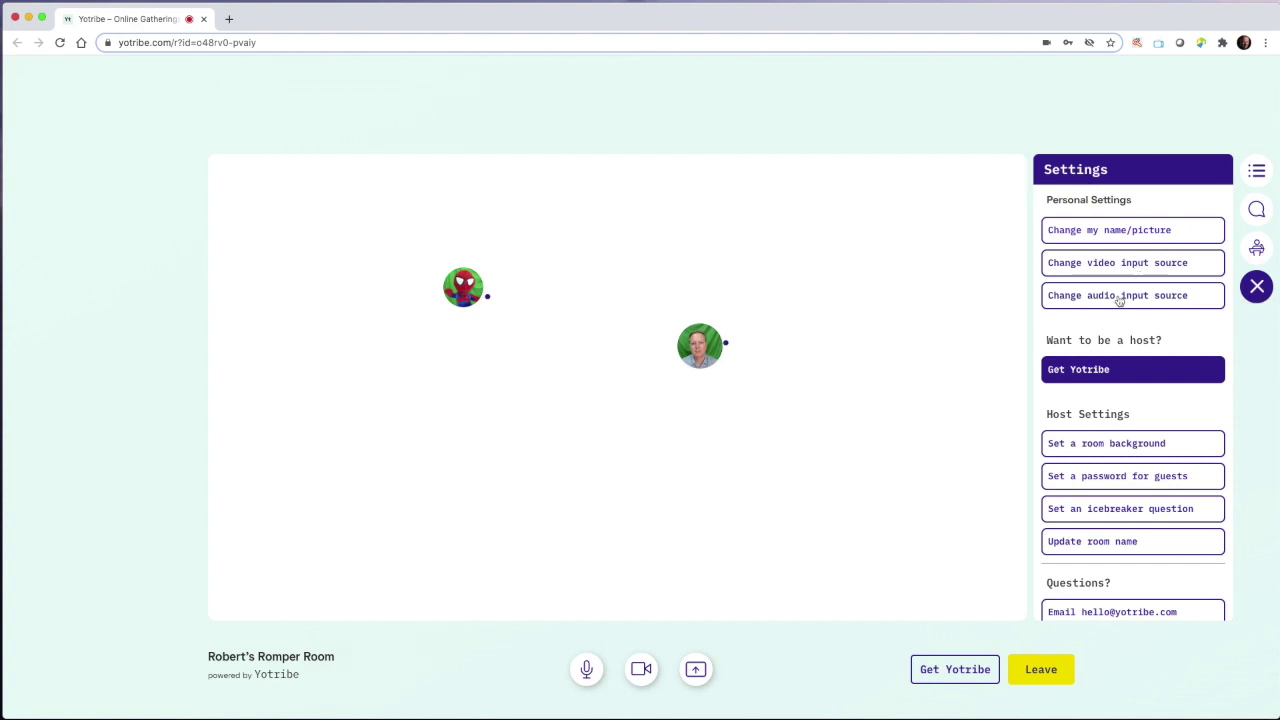
{"action": "scroll", "coordinate": [1119, 300], "scroll_direction": "down", "scroll_amount": 2}
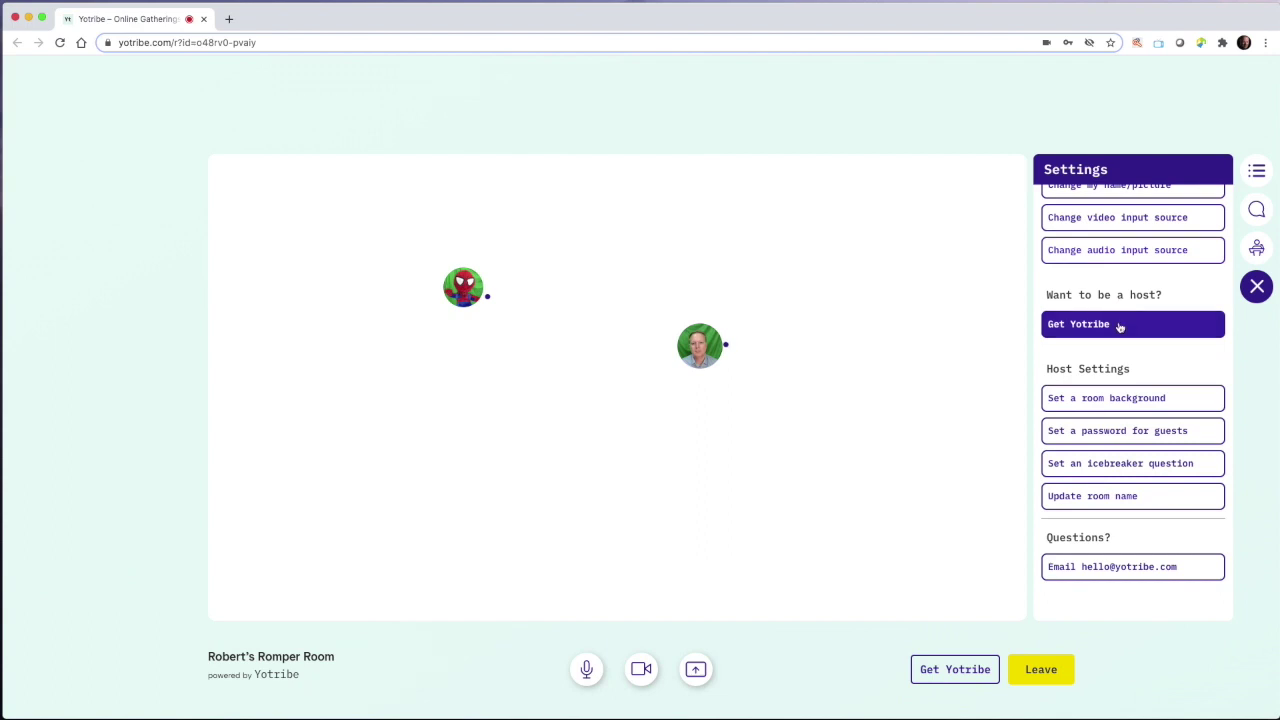
{"action": "scroll", "coordinate": [1190, 400], "scroll_direction": "up", "scroll_amount": 2}
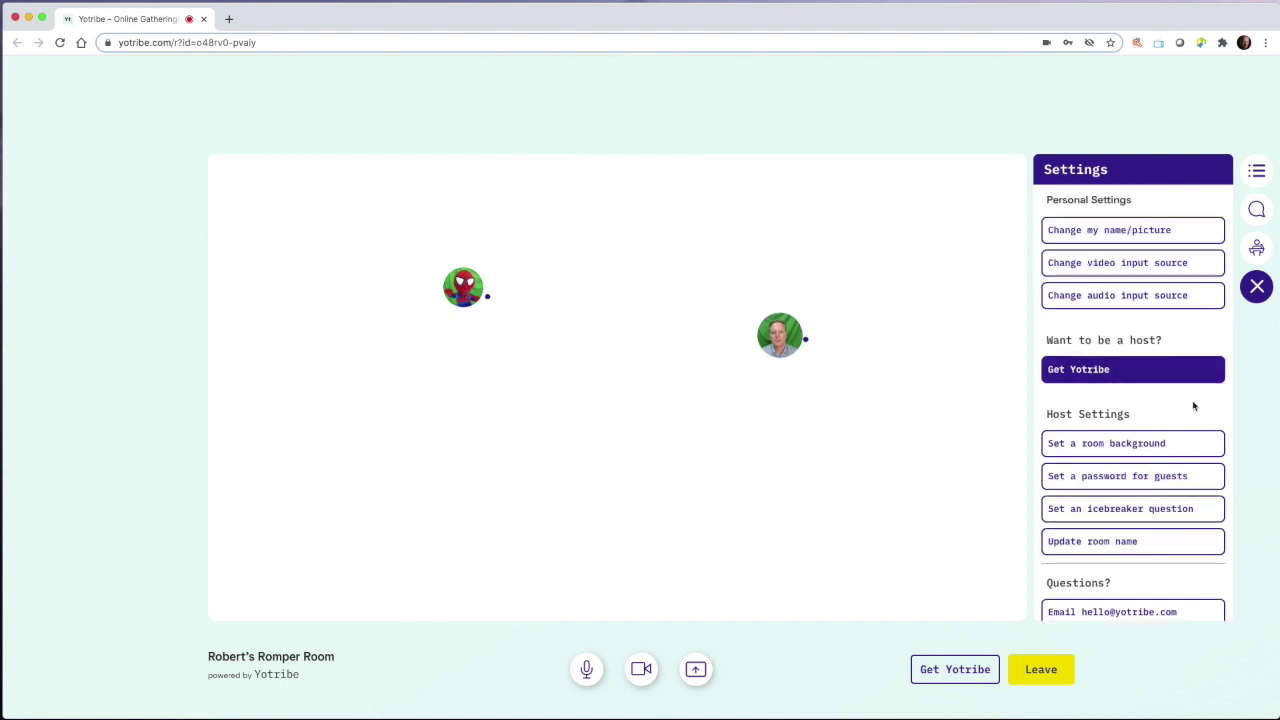
{"action": "left_click", "coordinate": [1172, 445]}
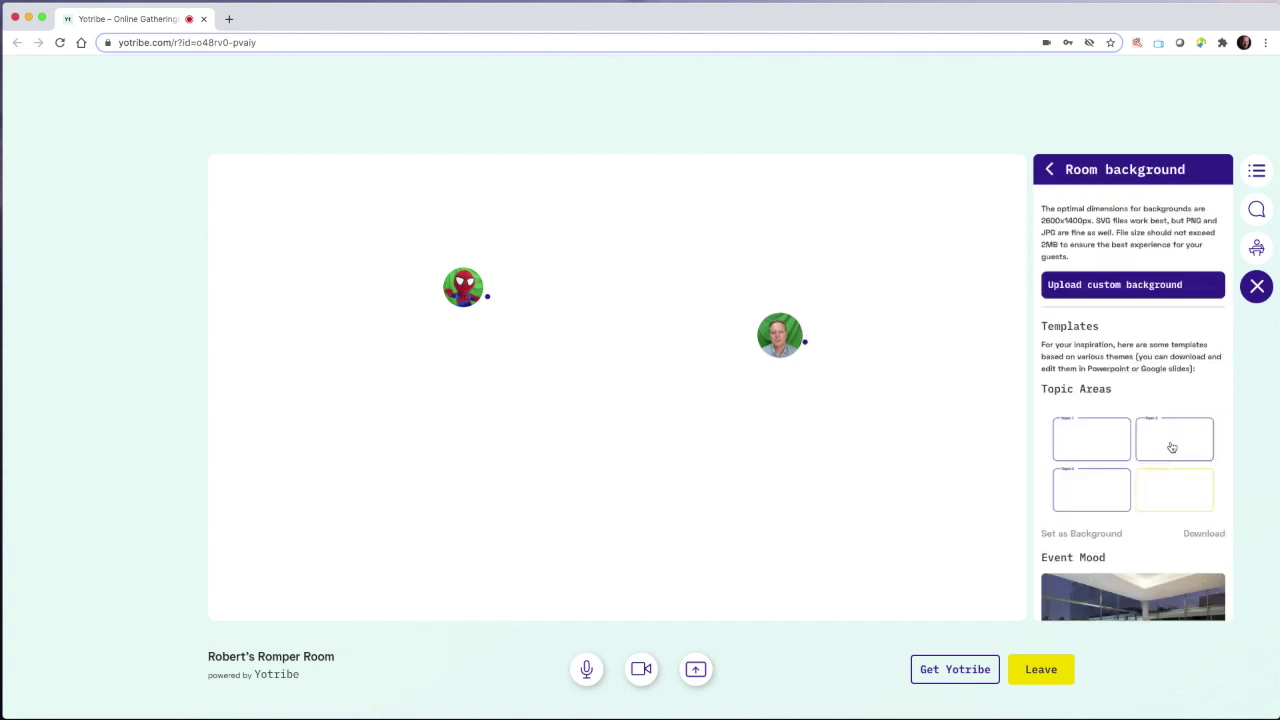
{"action": "scroll", "coordinate": [1172, 447], "scroll_direction": "down", "scroll_amount": 5}
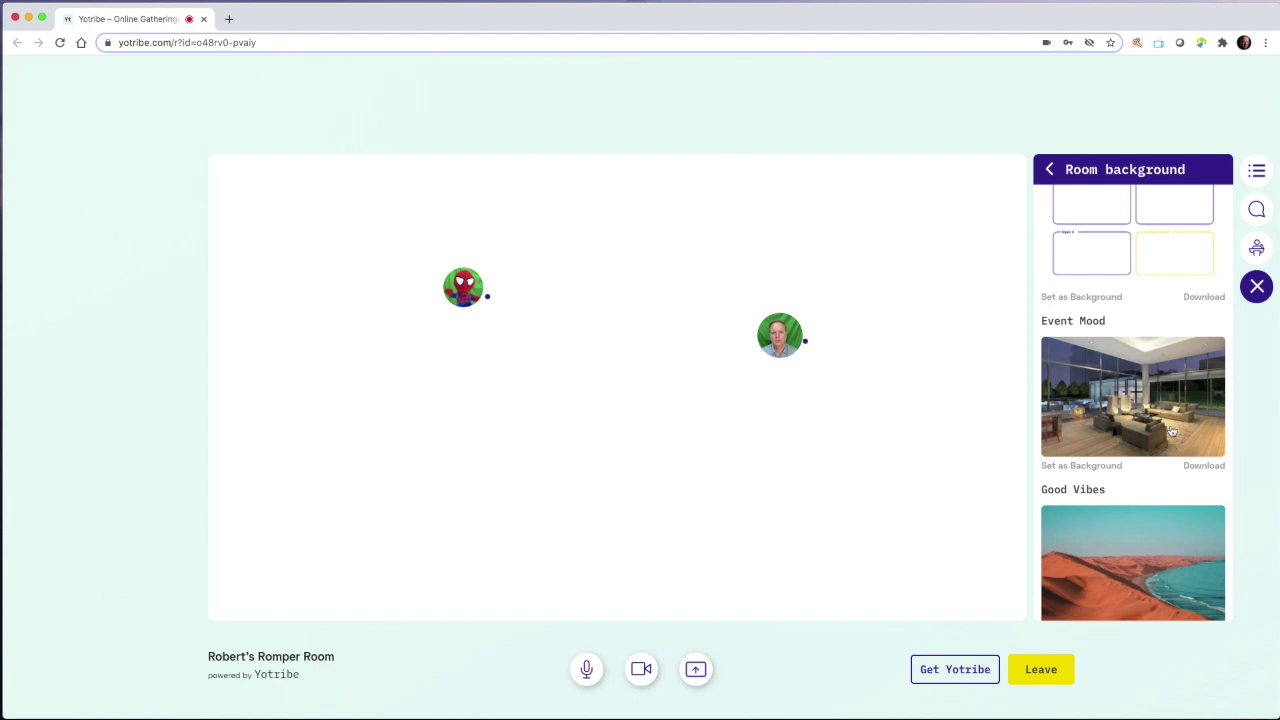
{"action": "left_click", "coordinate": [1172, 430]}
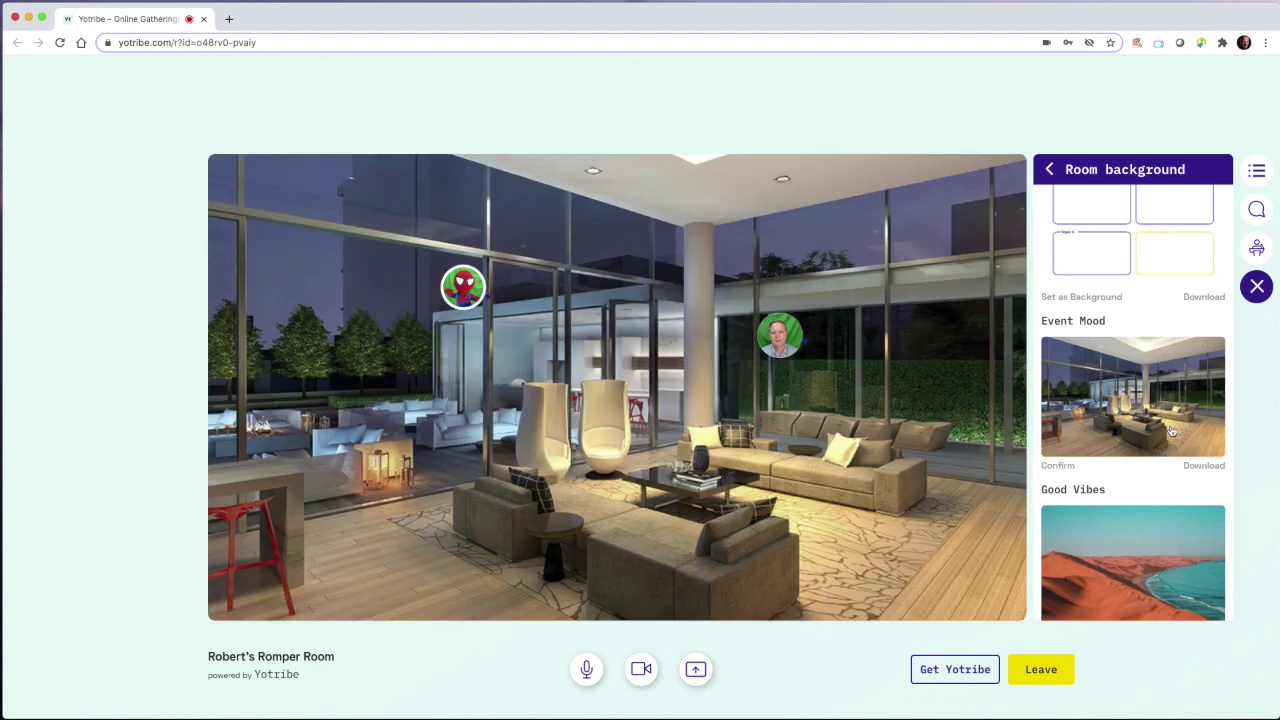
{"action": "left_click", "coordinate": [1058, 466]}
{"action": "left_click_drag", "start_coordinate": [812, 437], "coordinate": [854, 355]}
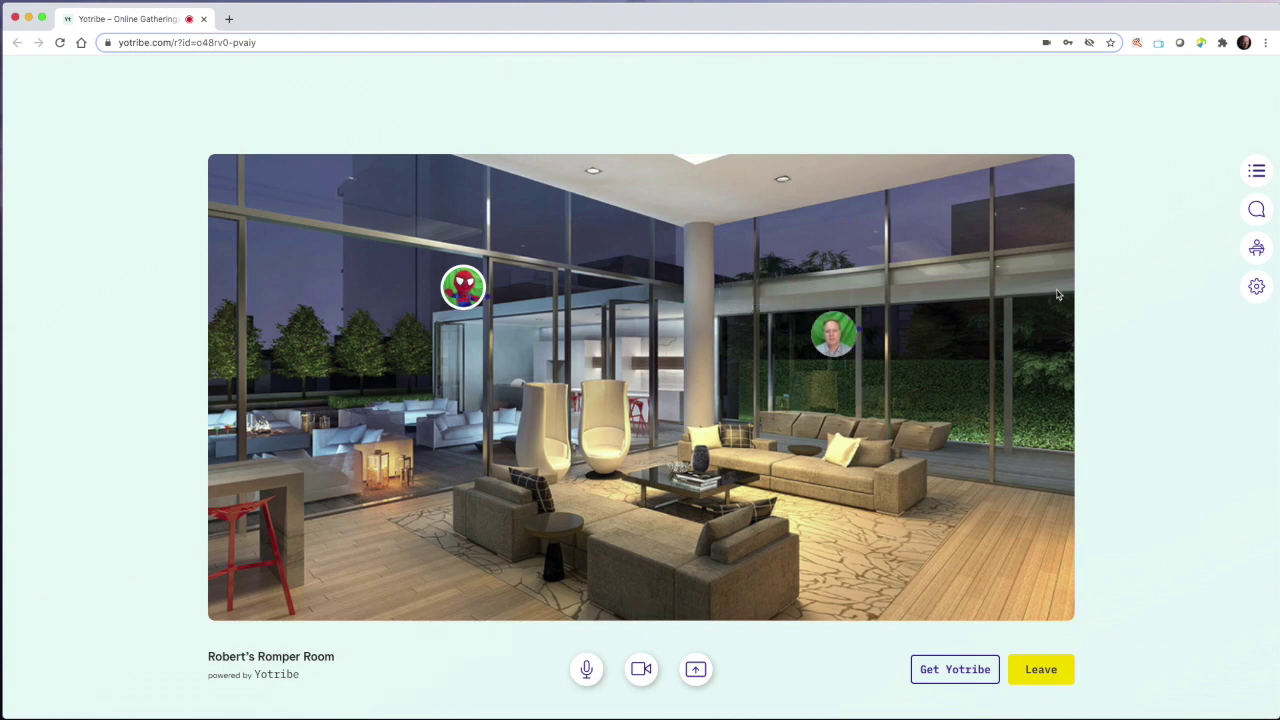
Apply the Topic Areas template as the room background
{"action": "left_click", "coordinate": [1257, 287]}
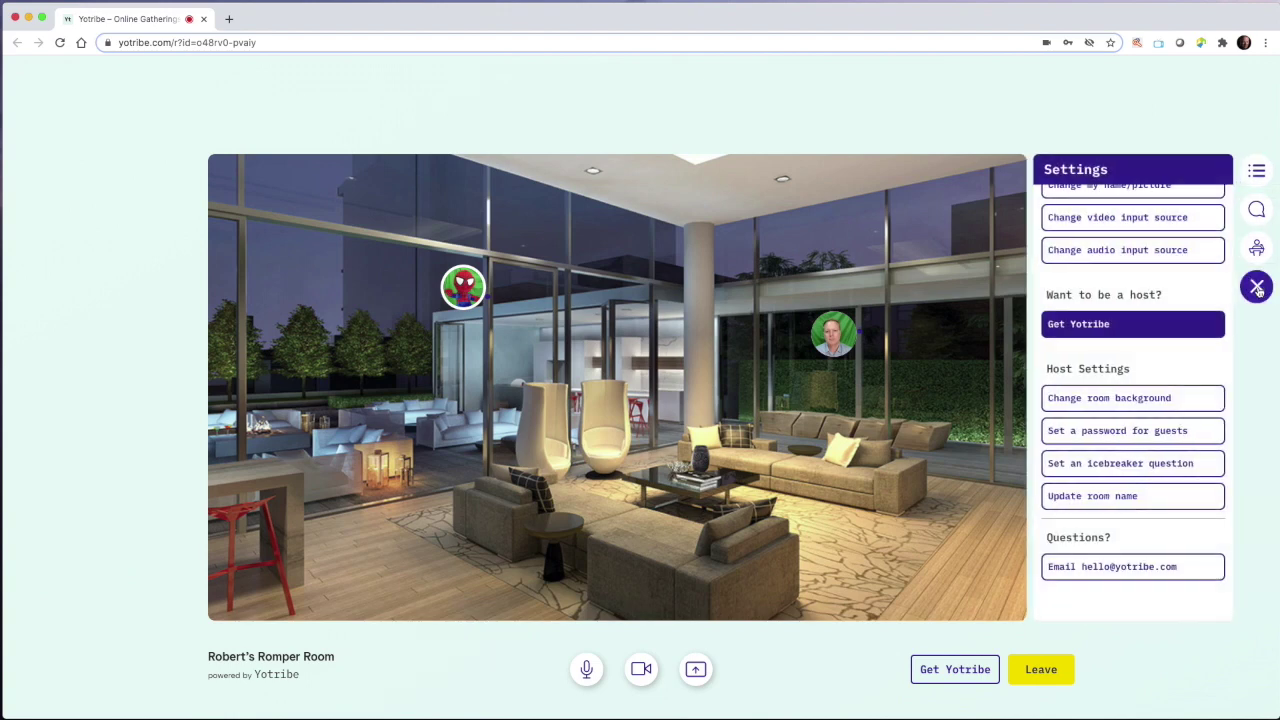
{"action": "left_click", "coordinate": [1172, 404]}
{"action": "scroll", "coordinate": [1137, 386], "scroll_direction": "up", "scroll_amount": 5}
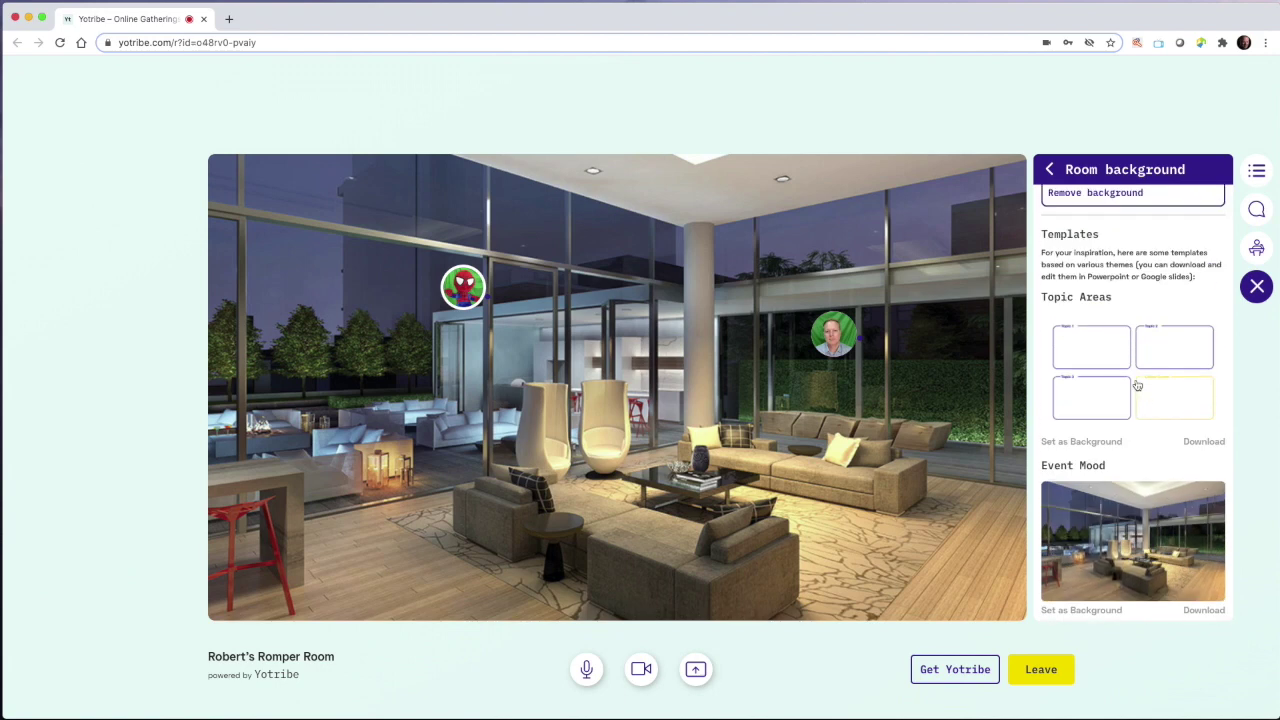
{"action": "left_click", "coordinate": [1135, 373]}
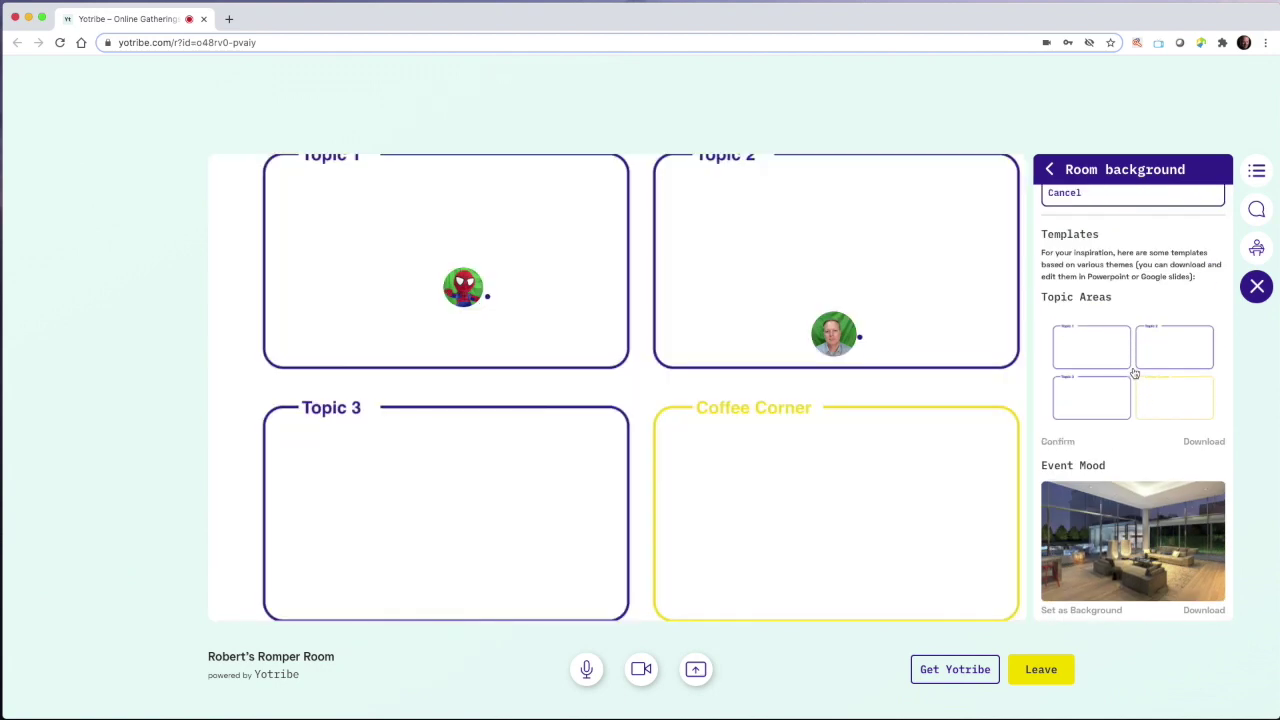
Move your avatar into Topic 1 beside Spidey to form a conversation circle, and leave it by moving back to the edge of Topic 2
{"action": "left_click", "coordinate": [700, 291]}
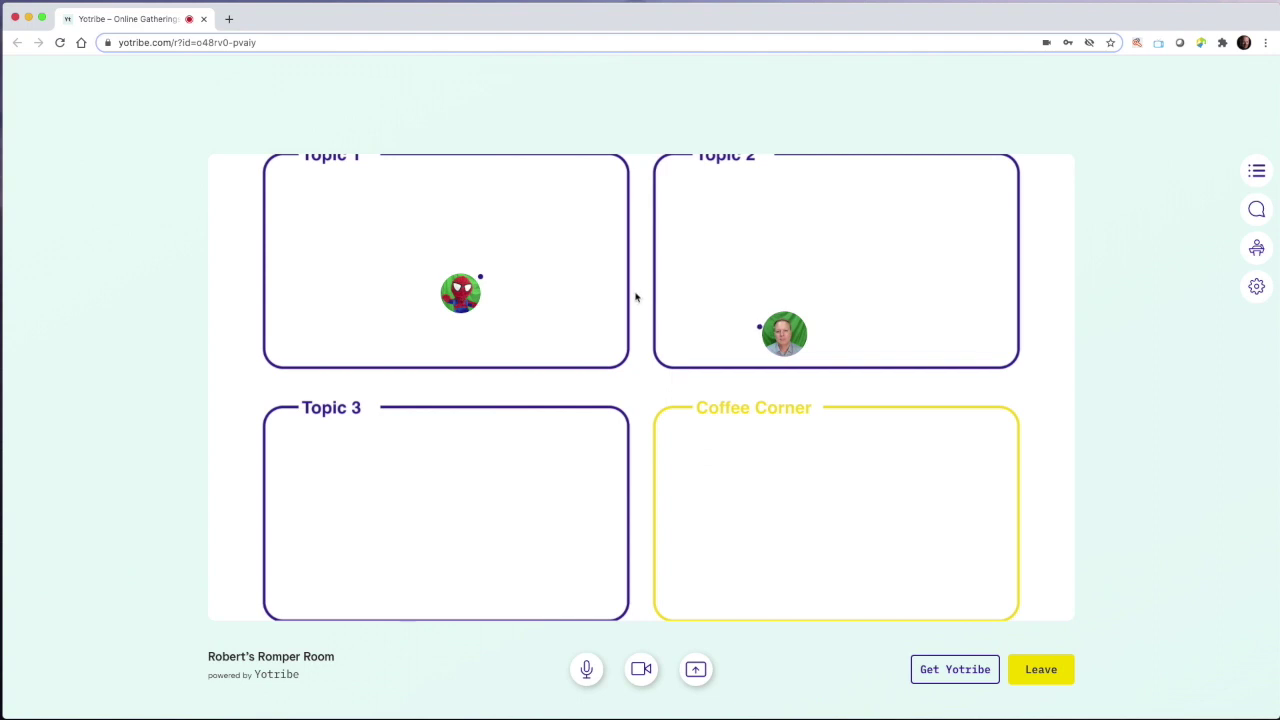
{"action": "left_click", "coordinate": [588, 310]}
{"action": "left_click", "coordinate": [540, 308]}
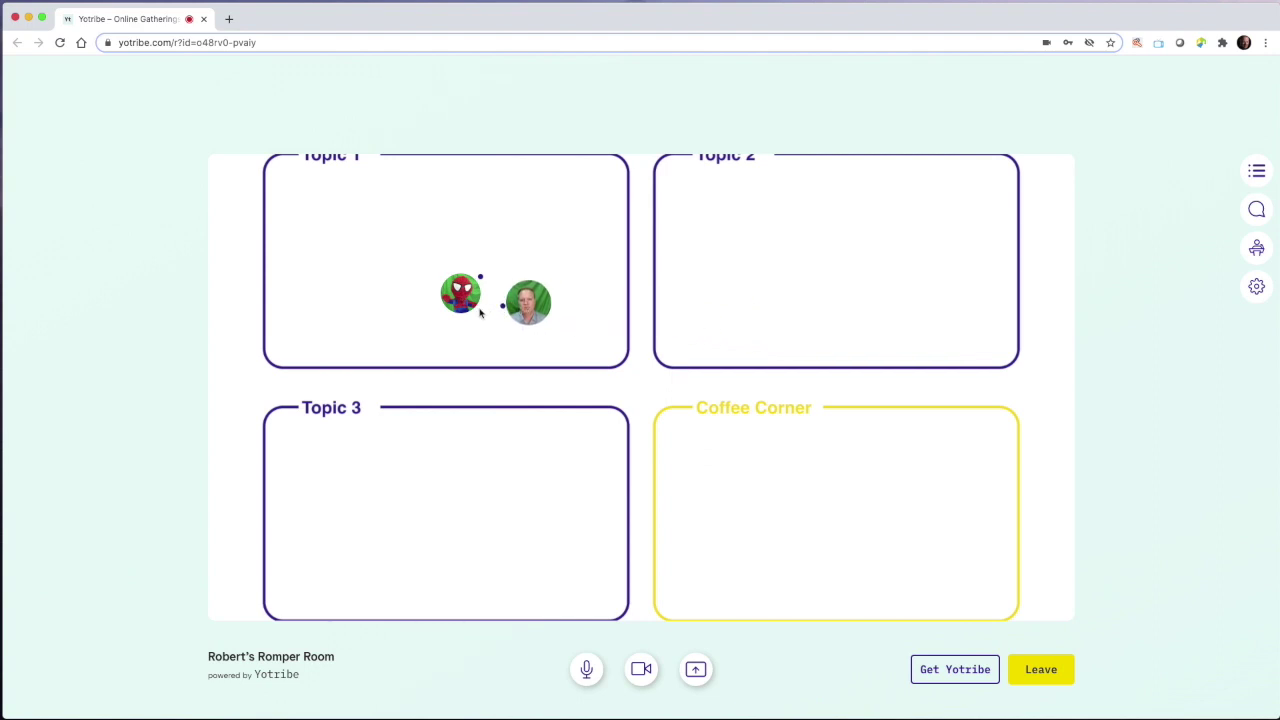
{"action": "left_click", "coordinate": [480, 313]}
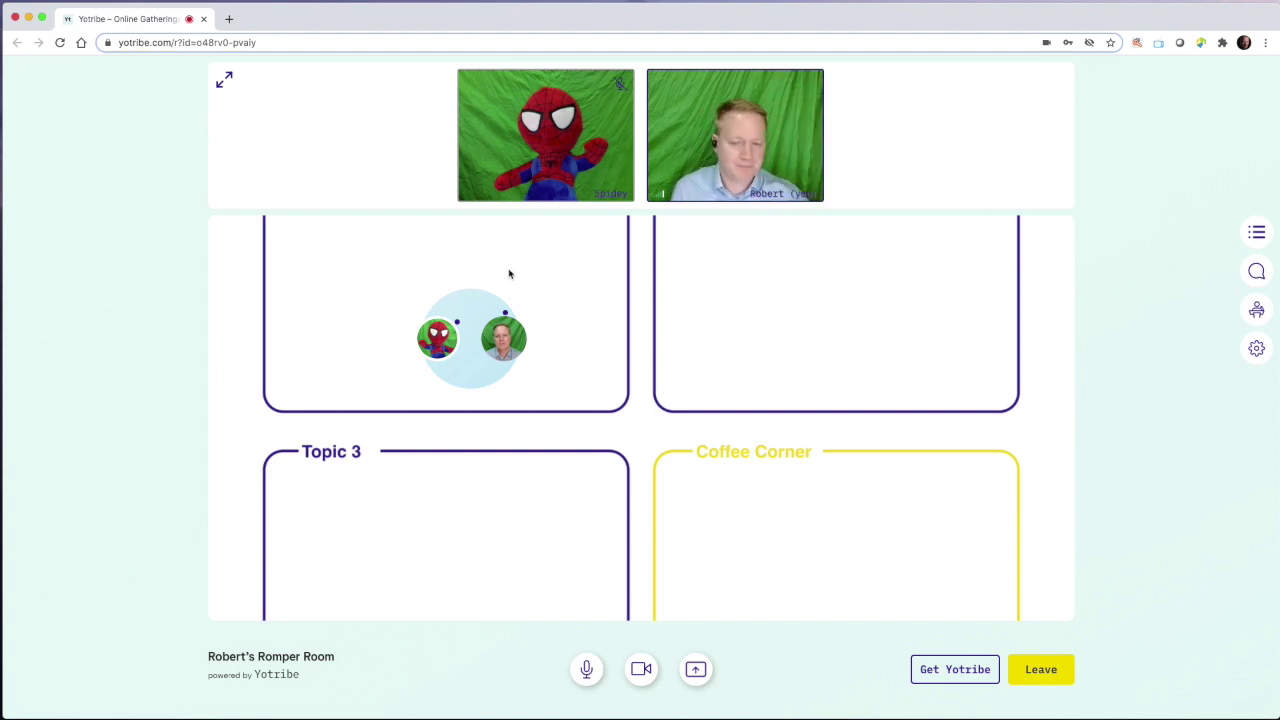
{"action": "left_click", "coordinate": [660, 340]}
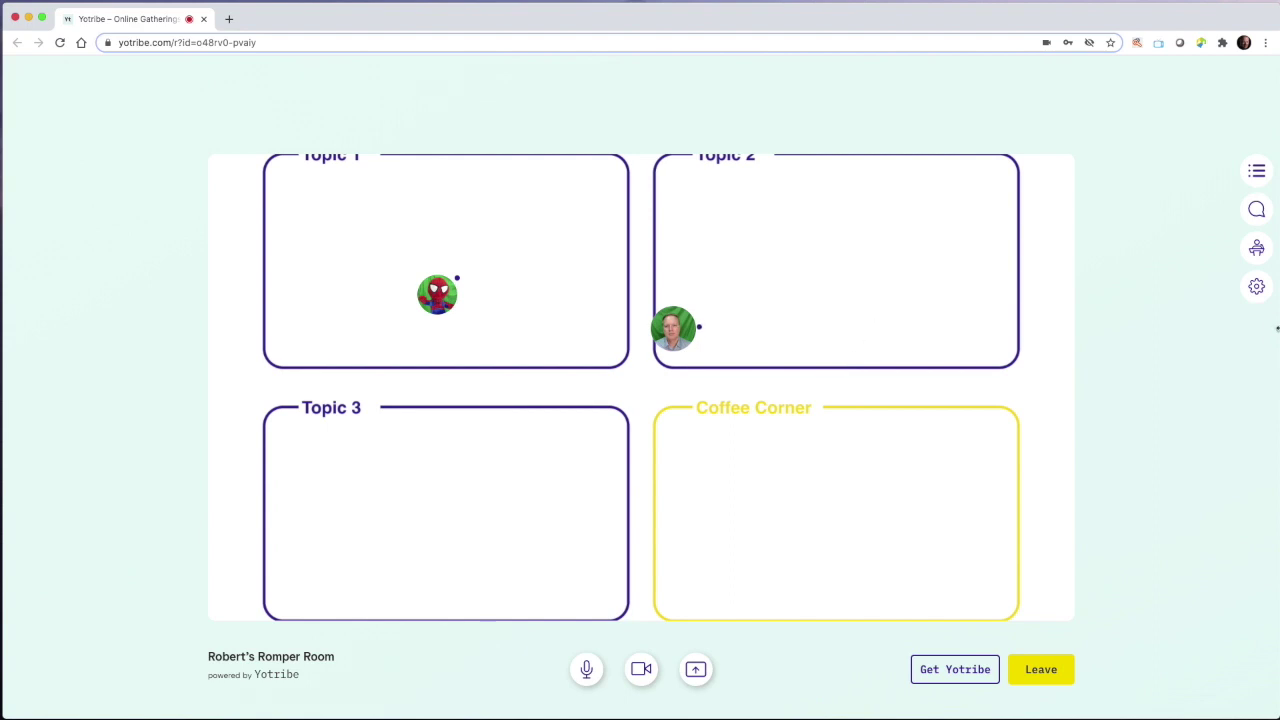
Look through the room background options, preview removing the background, and close the settings without saving
{"action": "left_click", "coordinate": [1257, 288]}
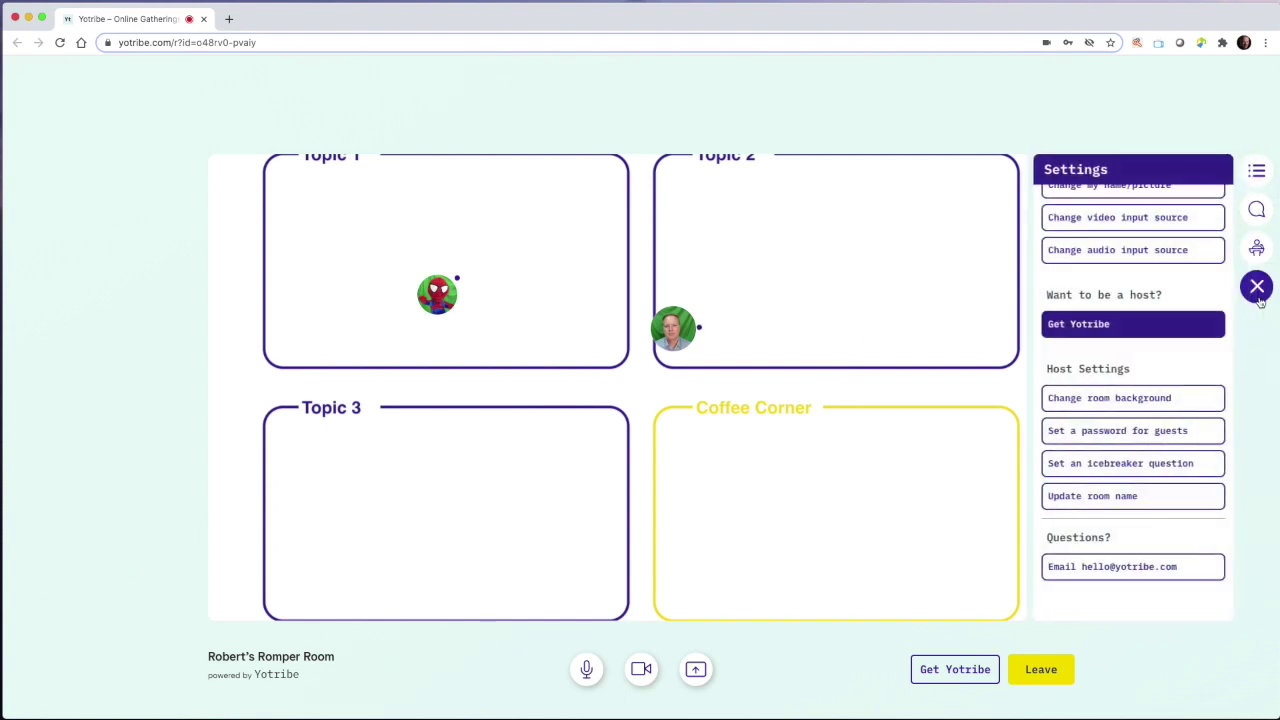
{"action": "left_click", "coordinate": [1211, 404]}
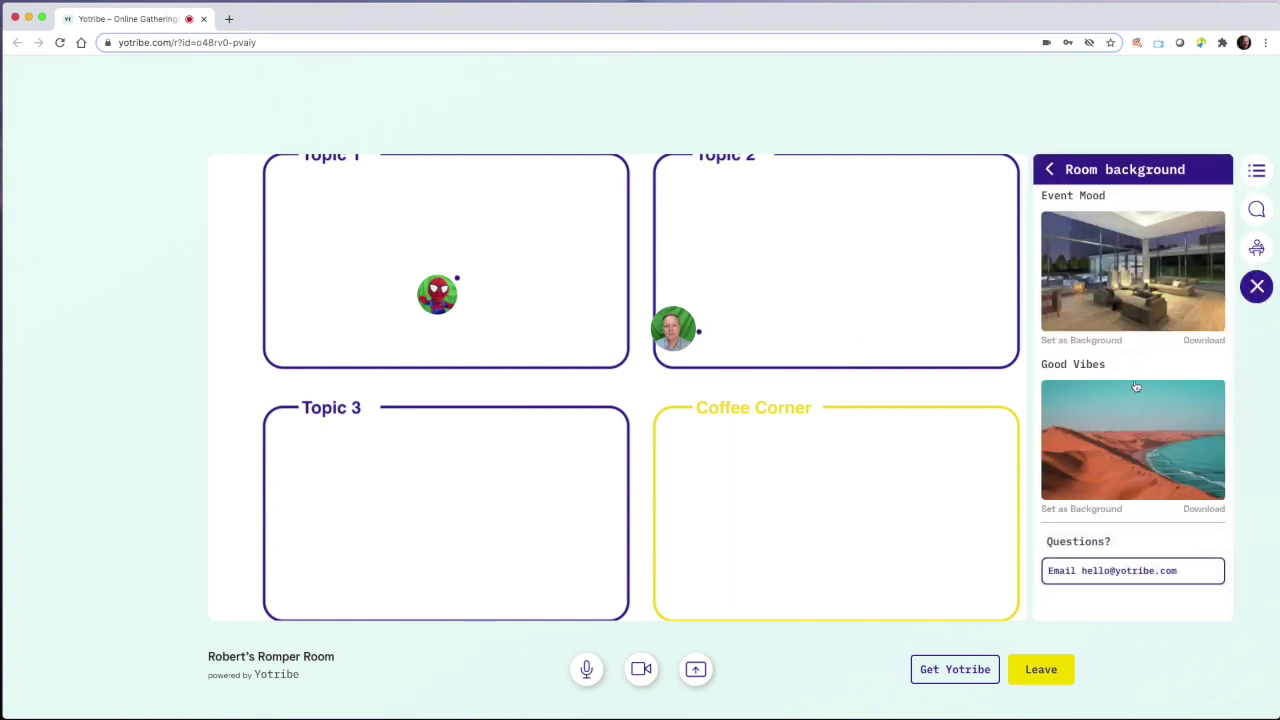
{"action": "scroll", "coordinate": [1135, 386], "scroll_direction": "up", "scroll_amount": 5}
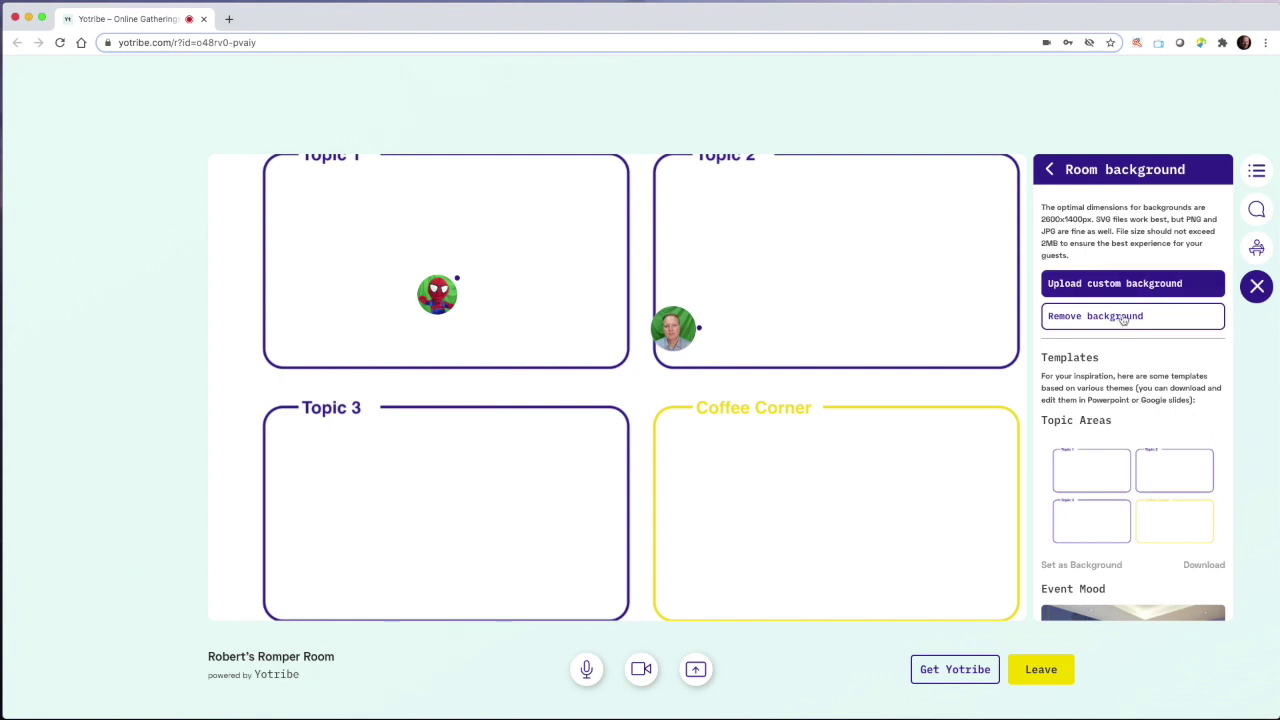
{"action": "left_click", "coordinate": [1123, 317]}
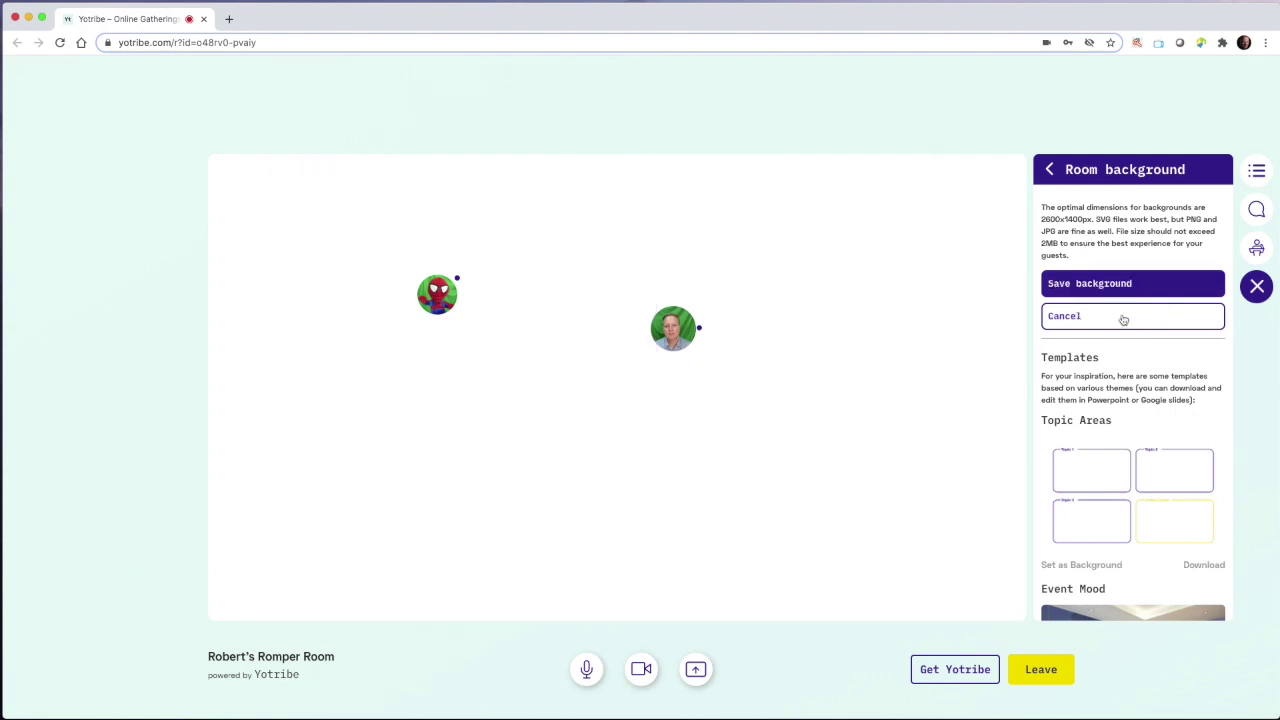
{"action": "left_click", "coordinate": [1255, 286]}
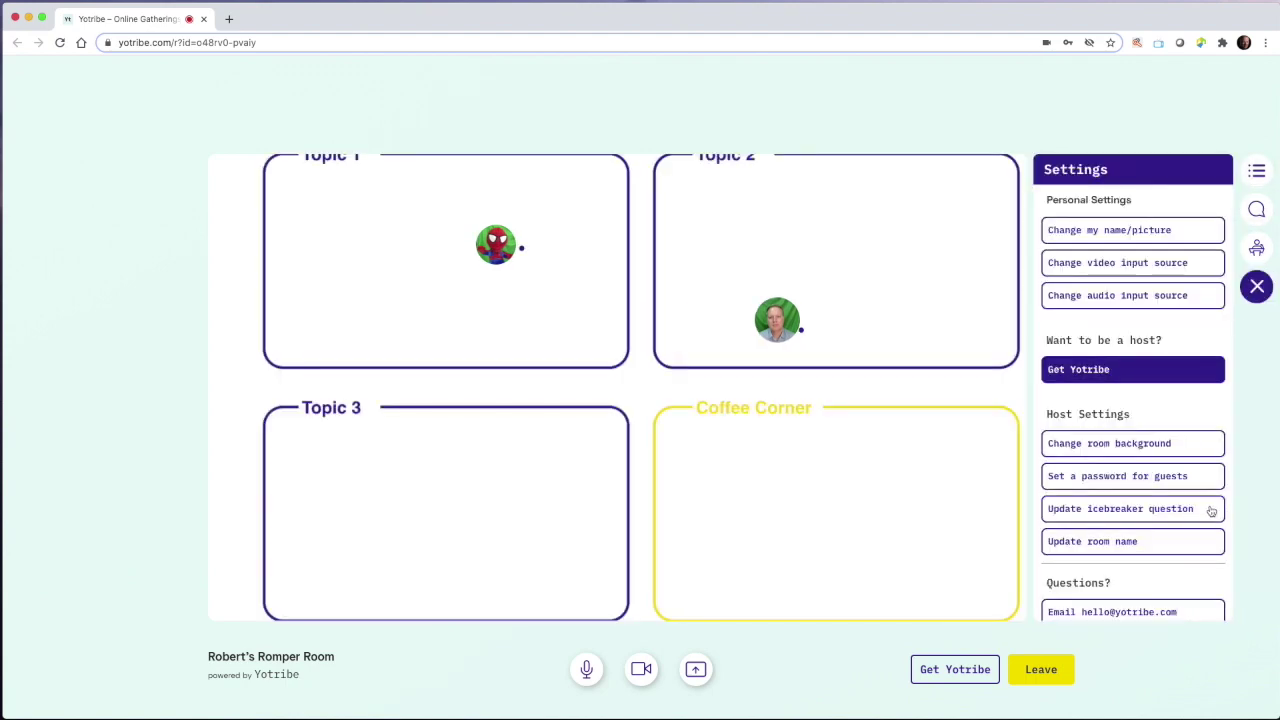
Edit the icebreaker question to read "Favorite movie?" and close the settings without saving
{"action": "left_click", "coordinate": [1199, 511]}
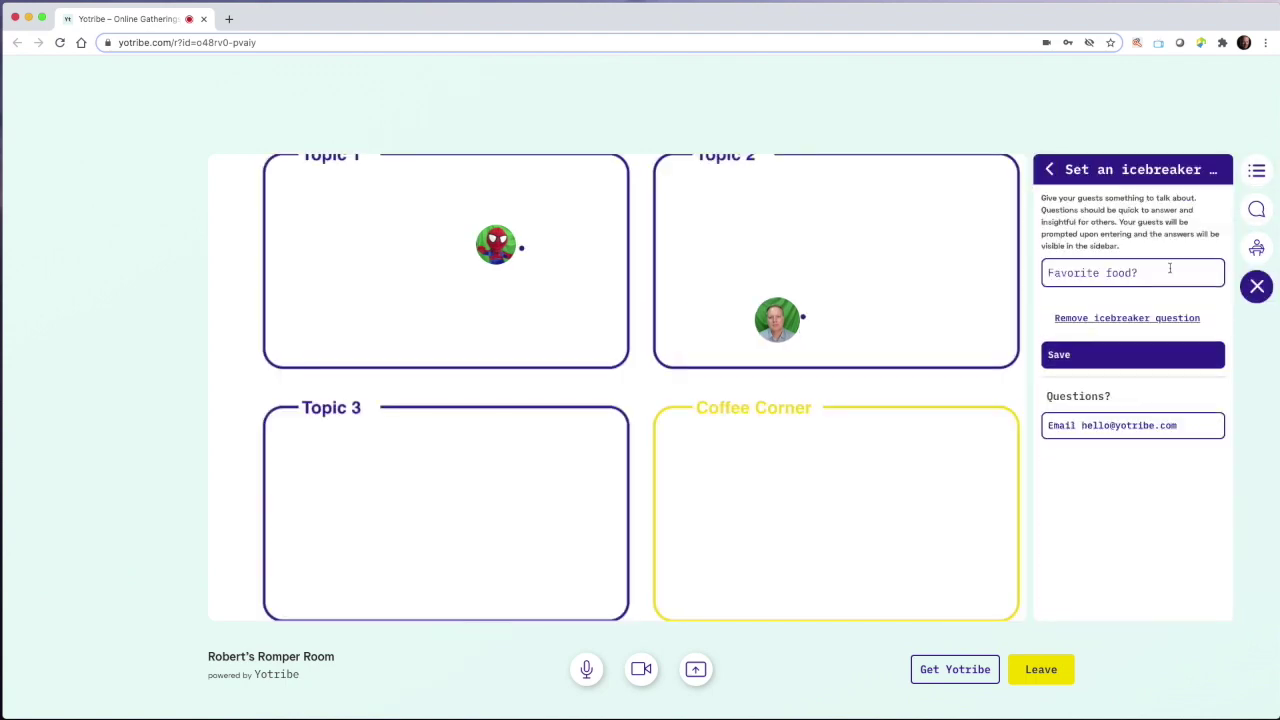
{"action": "left_click_drag", "start_coordinate": [1144, 270], "coordinate": [1108, 270]}
{"action": "type", "text": "movie?"}
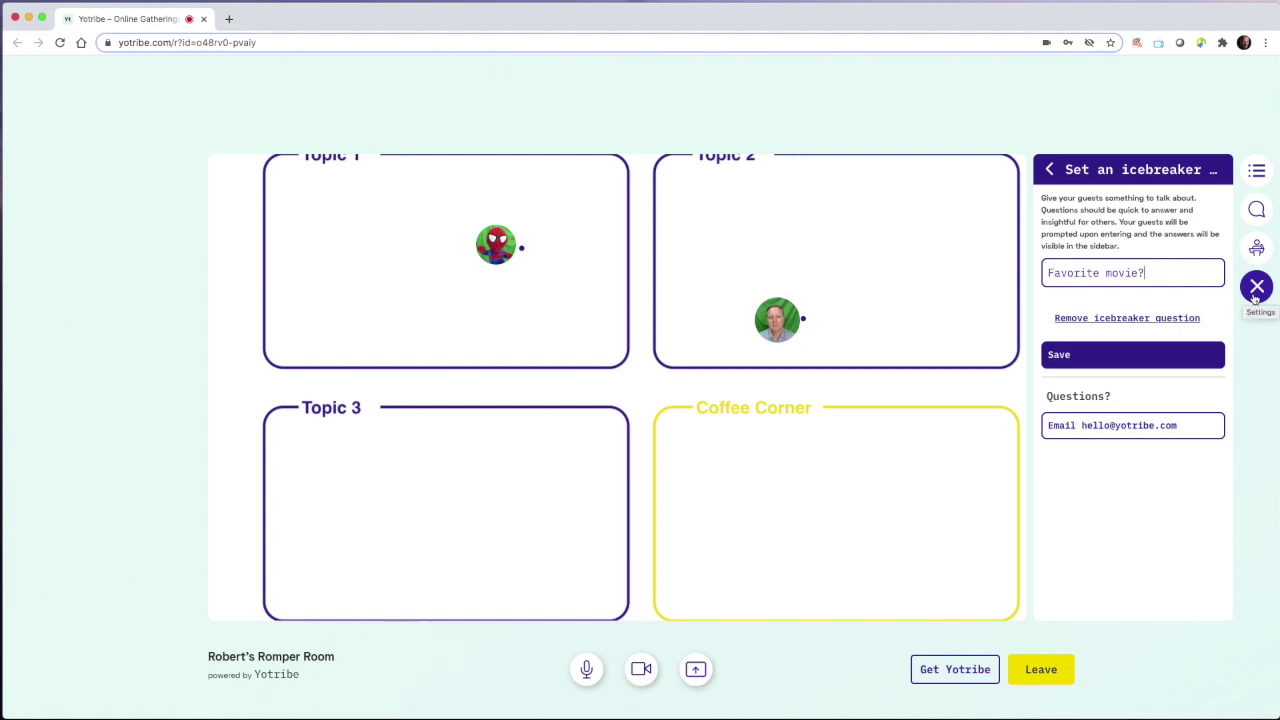
{"action": "left_click", "coordinate": [1255, 296]}
Look over the host settings, close them, and move your avatar toward Spidey's in Topic 1
{"action": "left_click", "coordinate": [1256, 290]}
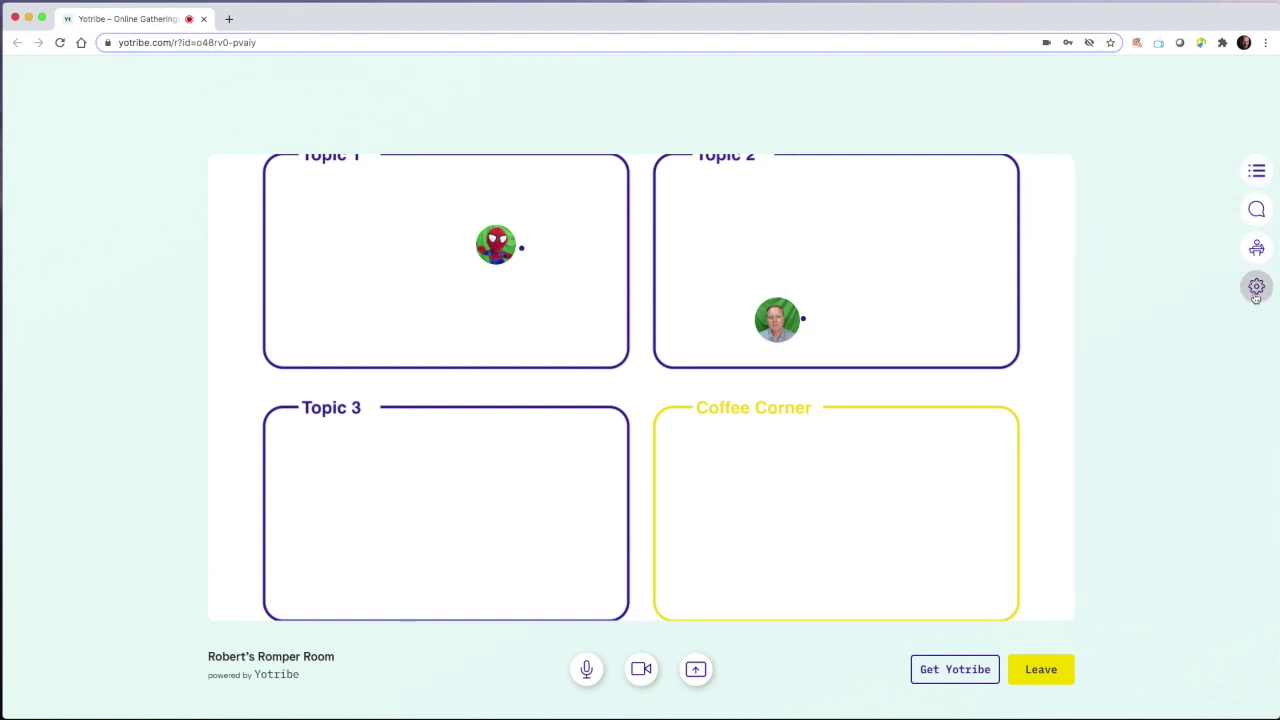
{"action": "scroll", "coordinate": [1180, 443], "scroll_direction": "down", "scroll_amount": 2}
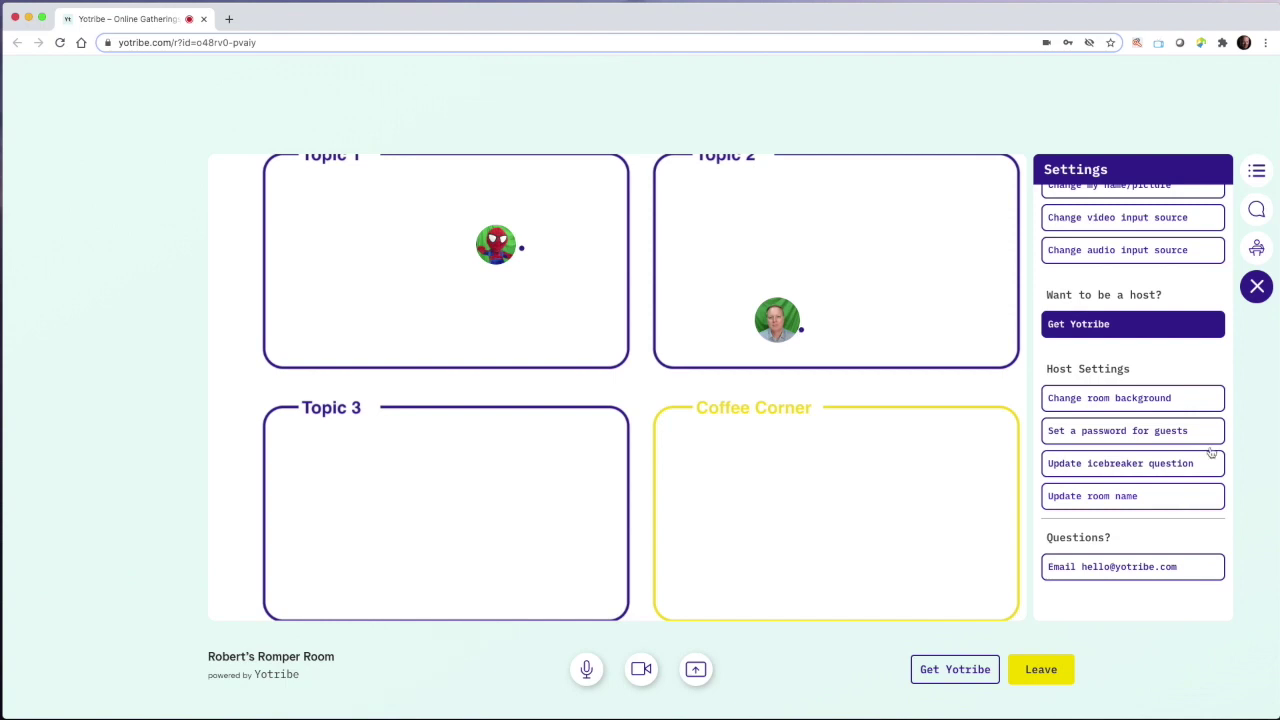
{"action": "left_click", "coordinate": [1257, 287]}
{"action": "left_click", "coordinate": [560, 257]}
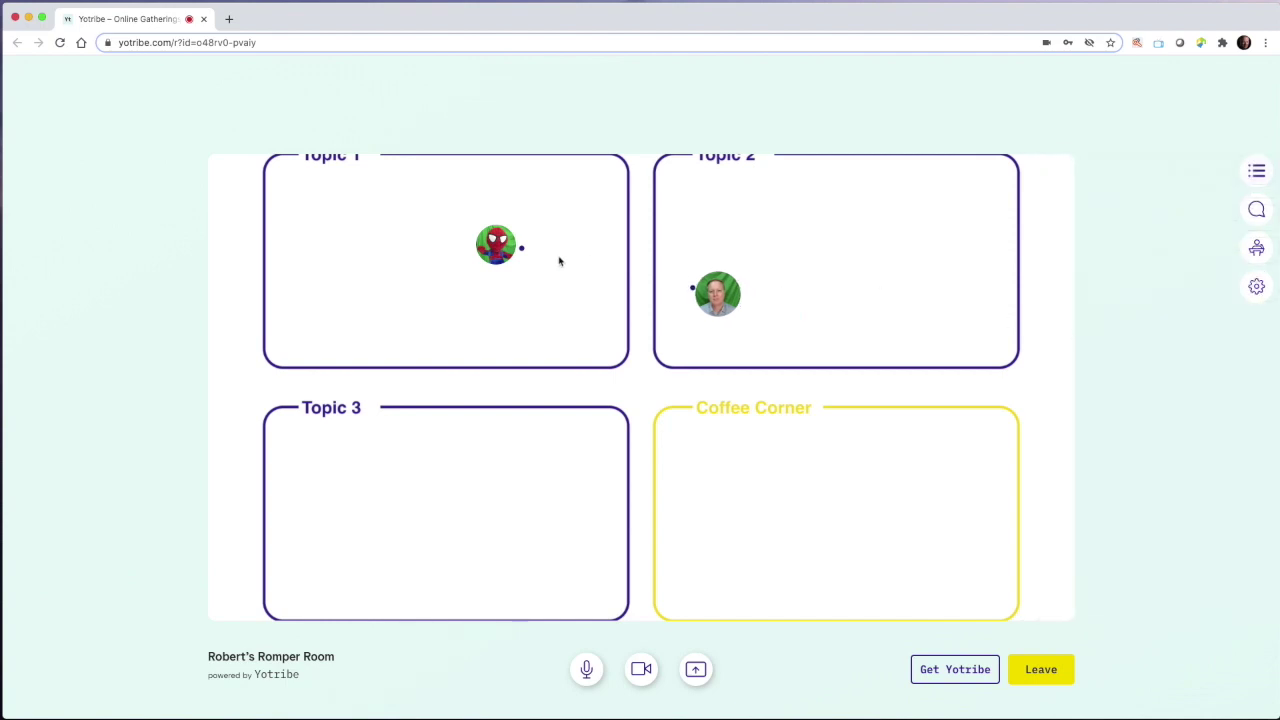